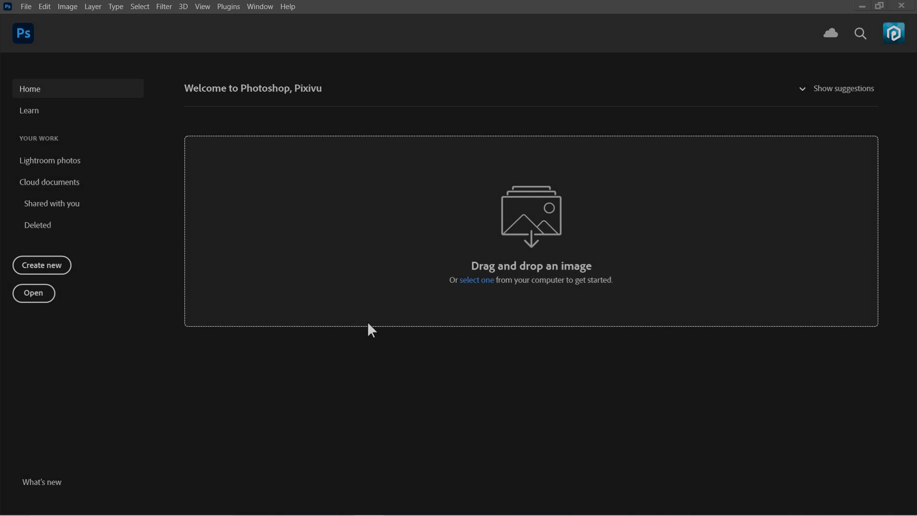
# - Create a new white document of width 3000, height 2500 px and 300 ppi resolution
pyautogui.click(61, 264)
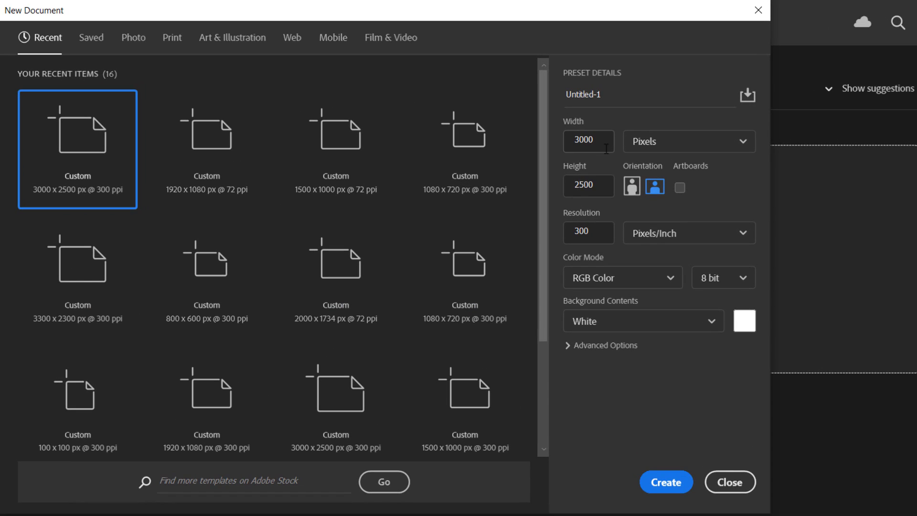
pyautogui.doubleClick(616, 139)
pyautogui.doubleClick(608, 190)
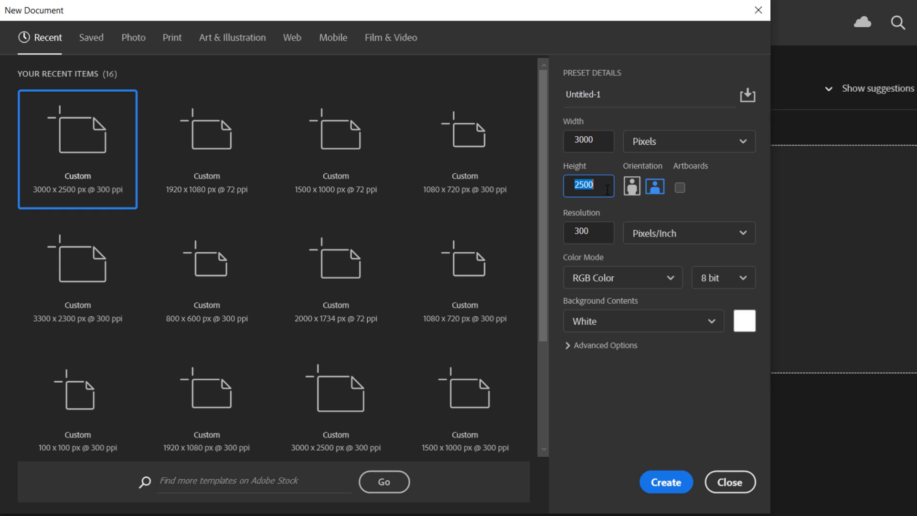
pyautogui.doubleClick(607, 235)
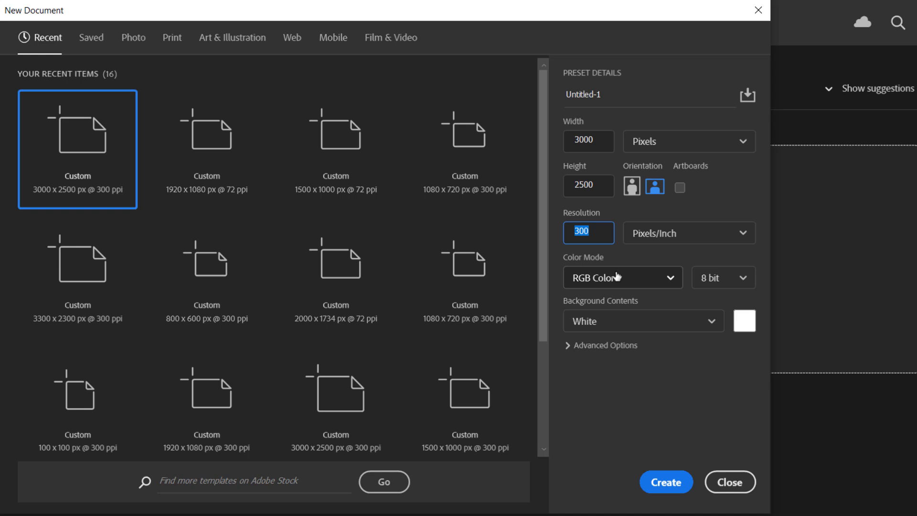
pyautogui.click(666, 482)
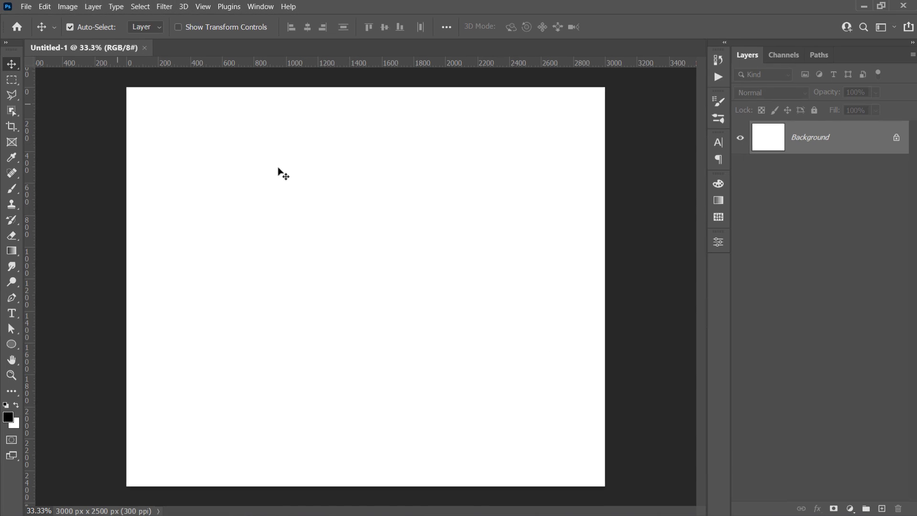
# - Place 1958318.jpg as an embedded layer, scaled and shifted to fill the canvas
pyautogui.click(28, 7)
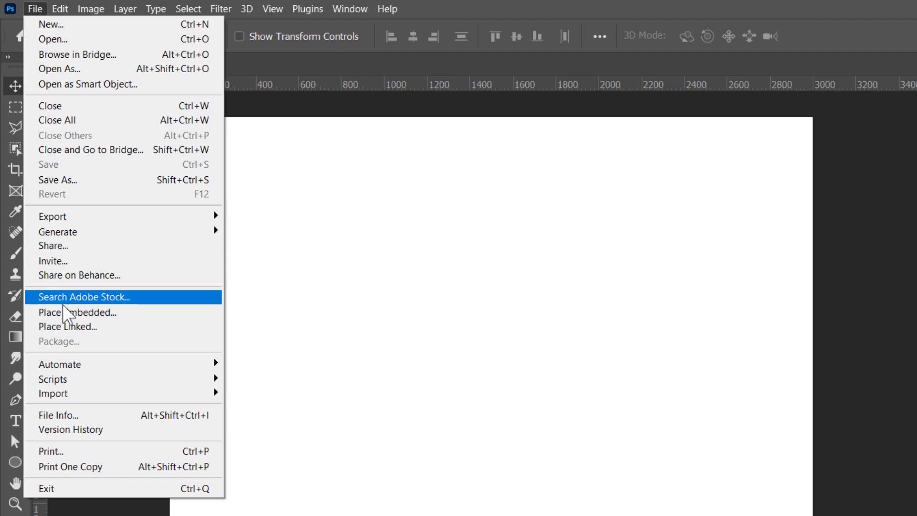
pyautogui.click(70, 313)
pyautogui.click(184, 157)
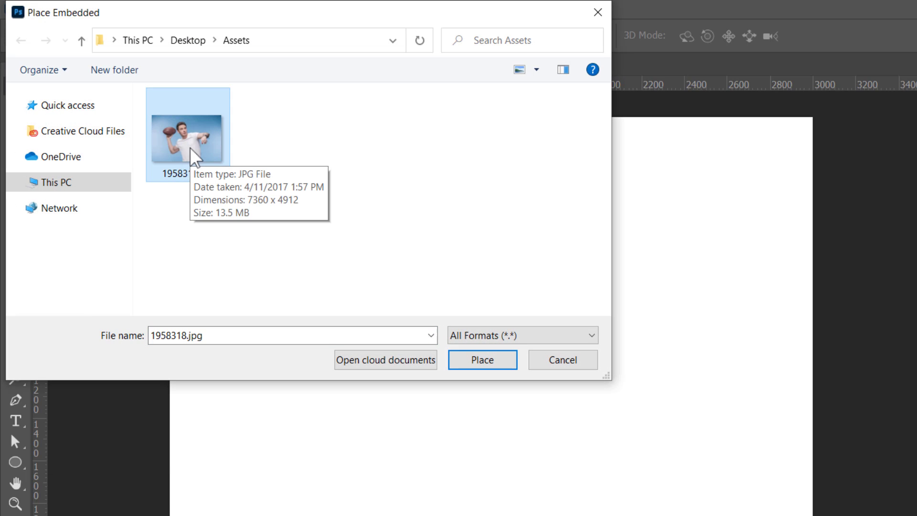
pyautogui.doubleClick(185, 157)
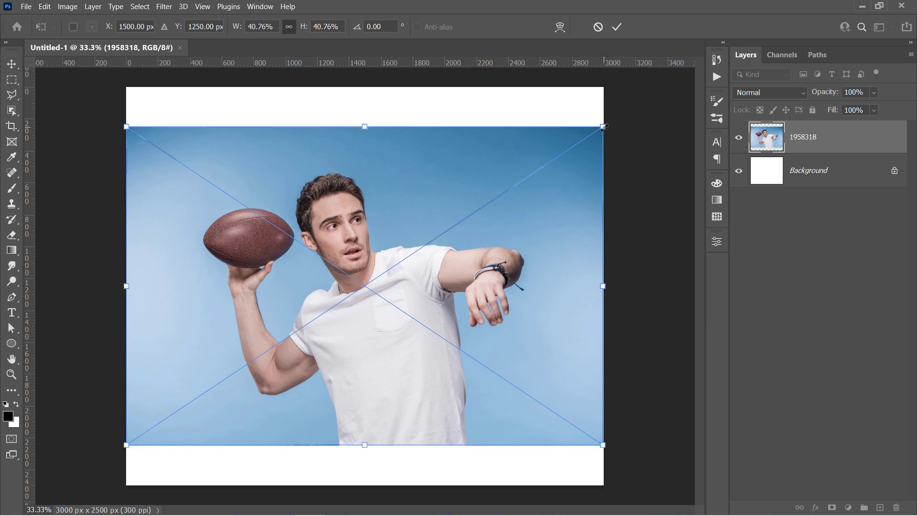
pyautogui.moveTo(603, 127); pyautogui.dragTo(719, 60)
pyautogui.moveTo(524, 294); pyautogui.dragTo(523, 277)
pyautogui.press('Return')
# - Select all and add a white layer mask to the photo layer
pyautogui.scroll(-3, 520, 287)
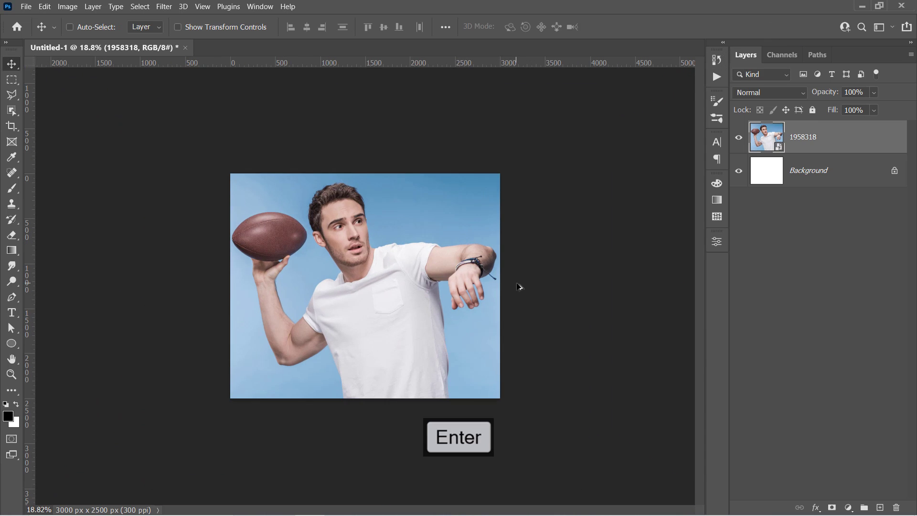
pyautogui.hotkey('ctrl', 'a')
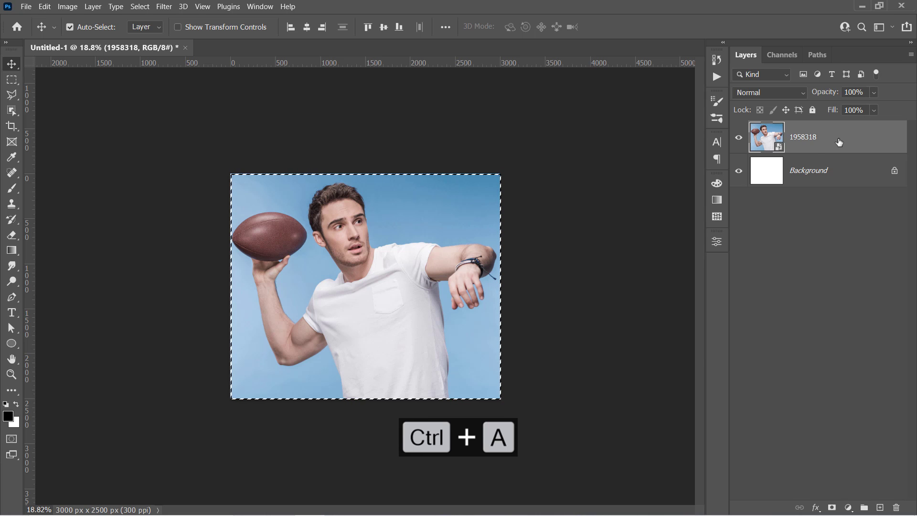
pyautogui.click(832, 508)
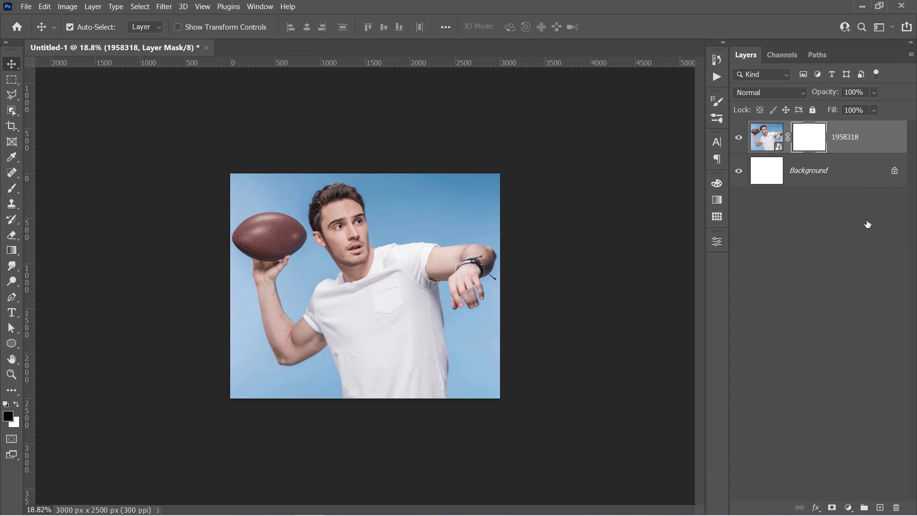
# - Convert the photo layer to a smart object and rename it Before
pyautogui.rightClick(878, 143)
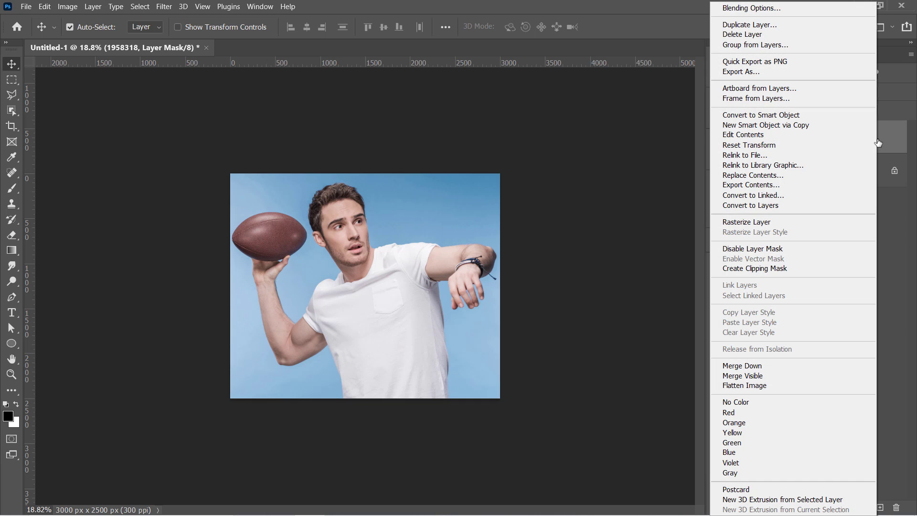
pyautogui.click(843, 115)
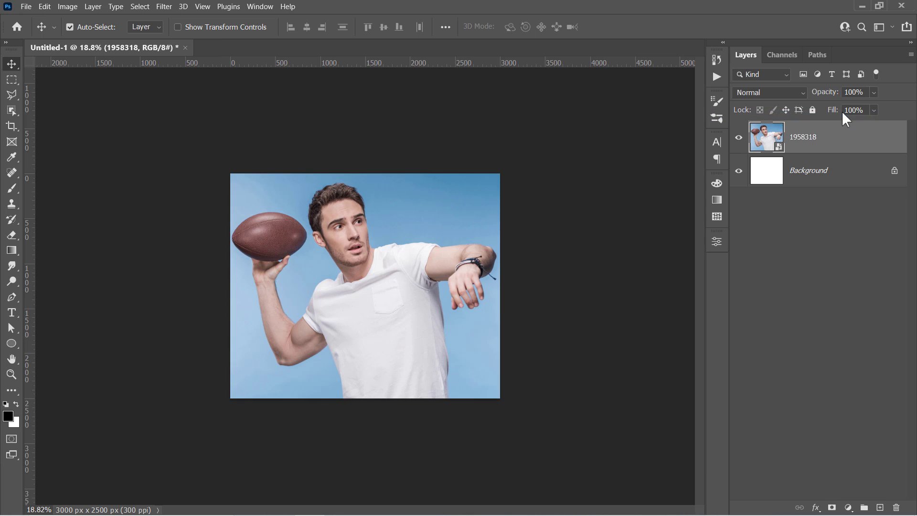
pyautogui.doubleClick(804, 140)
pyautogui.write('Be')
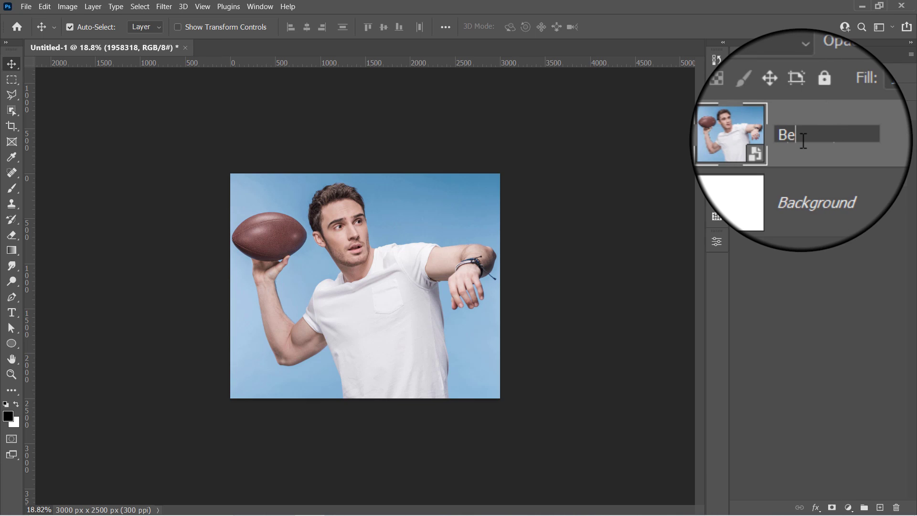
pyautogui.write('fore')
pyautogui.press('Return')
# - Delete the Background layer and put Before into free transform
pyautogui.click(819, 171)
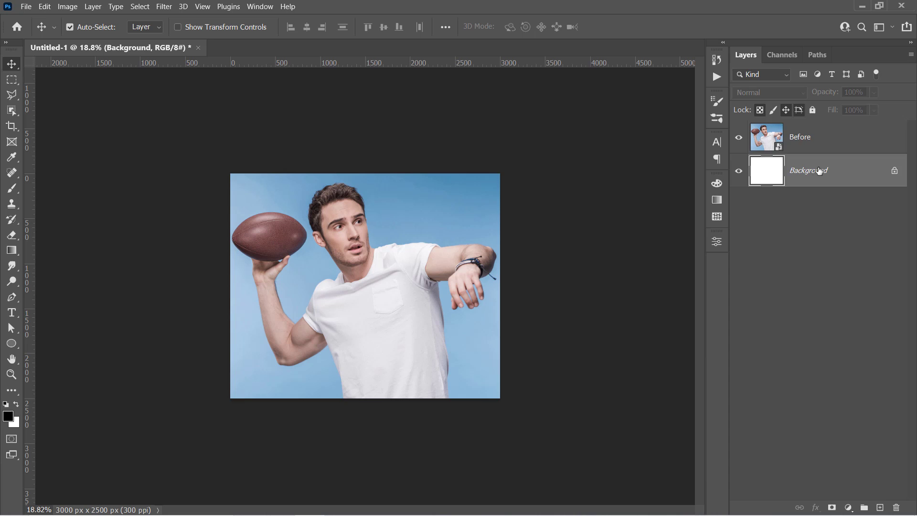
pyautogui.press('Delete')
pyautogui.hotkey('ctrl', 't')
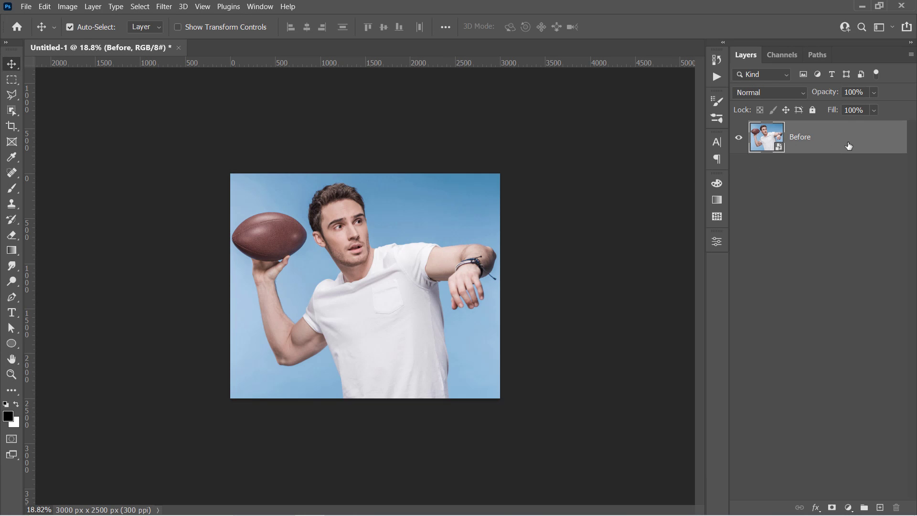
# - Duplicate Before, name the copy Main Effect, and fit the image in view
pyautogui.hotkey('ctrl', 'j')
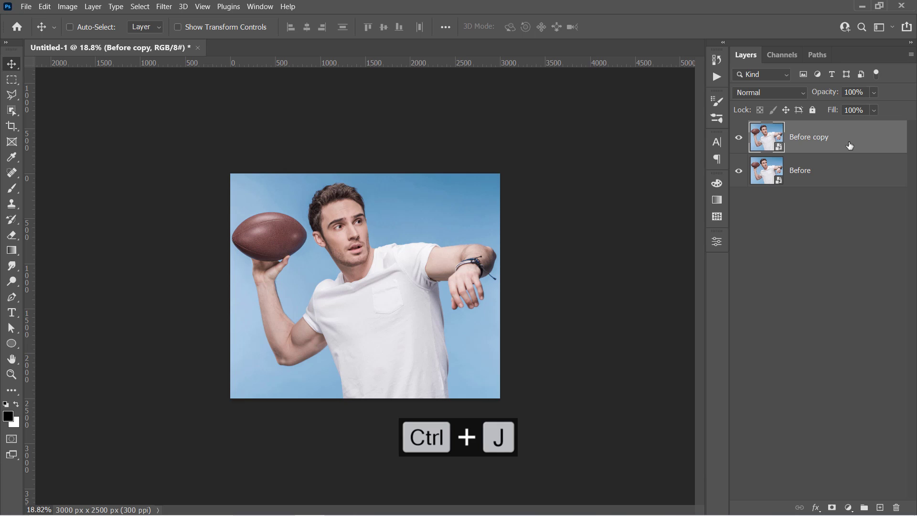
pyautogui.doubleClick(817, 137)
pyautogui.write('Main ')
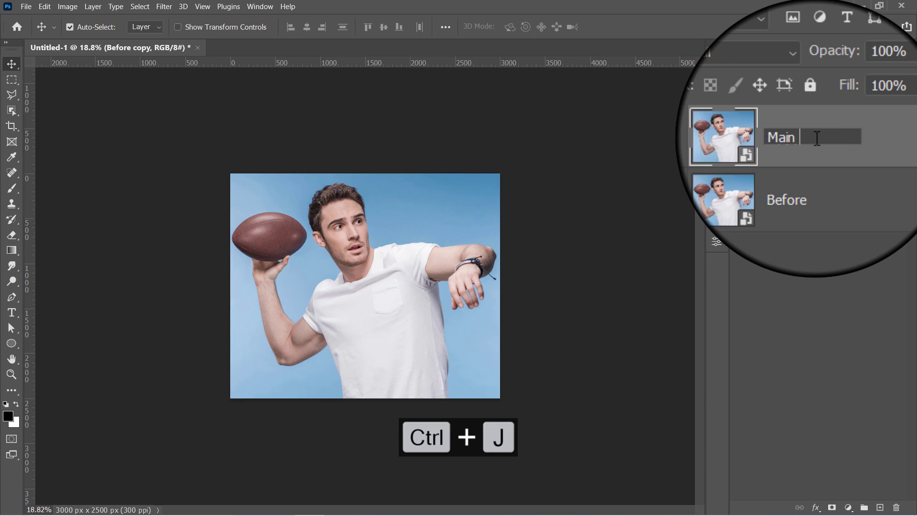
pyautogui.write('Effect')
pyautogui.press('Return')
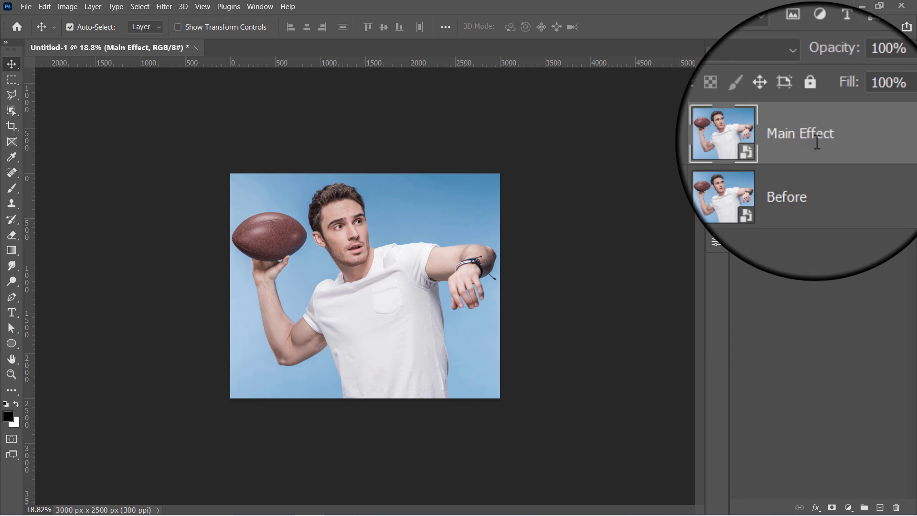
pyautogui.hotkey('ctrl', '0')
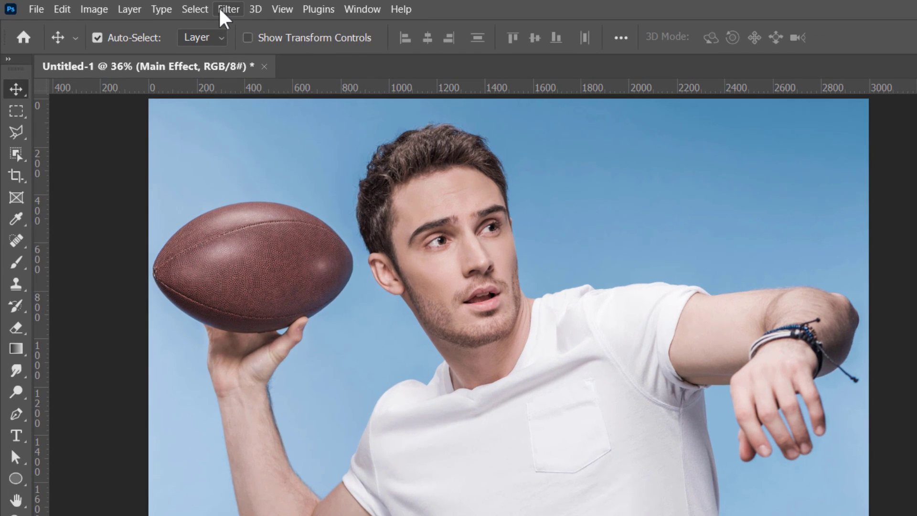
# - Apply an Unsharp Mask to Main Effect with Amount 150 and Radius 3
pyautogui.click(164, 6)
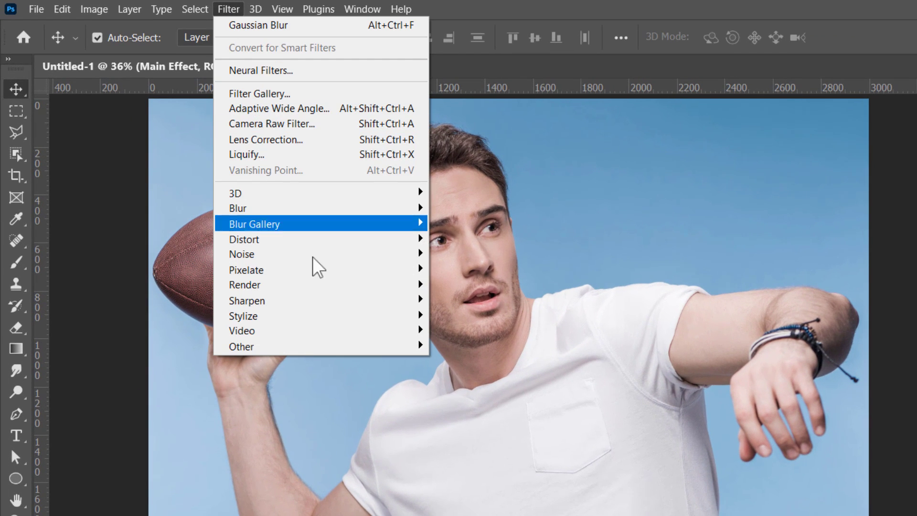
pyautogui.moveTo(339, 301)
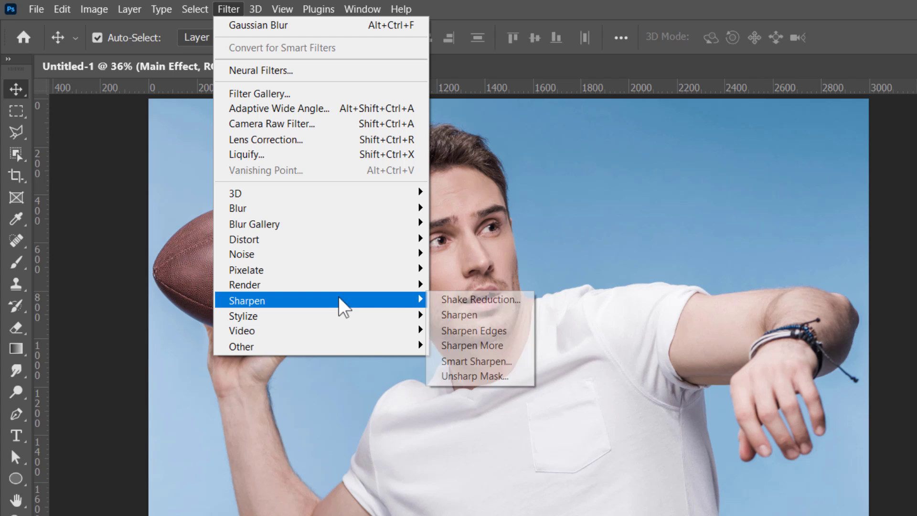
pyautogui.click(439, 376)
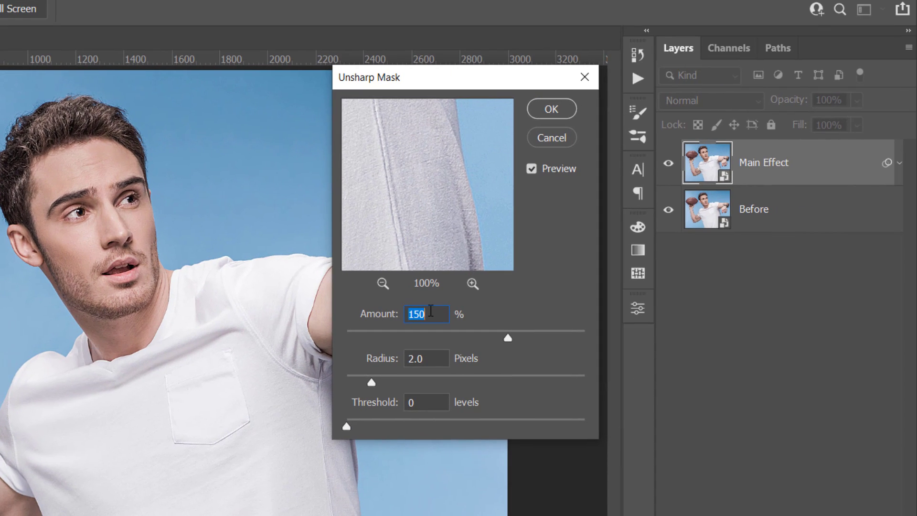
pyautogui.click(431, 313)
pyautogui.press('Tab')
pyautogui.write('3')
pyautogui.click(563, 107)
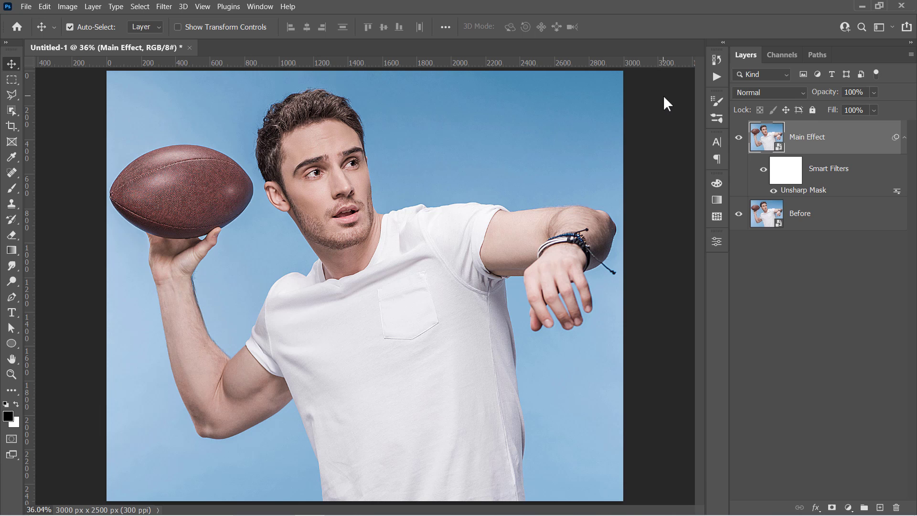
# - Toggle Main Effect's visibility twice to compare it with Before
pyautogui.click(740, 138)
pyautogui.click(739, 138)
pyautogui.click(739, 138)
pyautogui.click(739, 138)
# - Apply Oil Paint: Stylization 5, Cleanliness 3, Scale 0.1, Bristle Detail 0, no Lighting
pyautogui.click(164, 6)
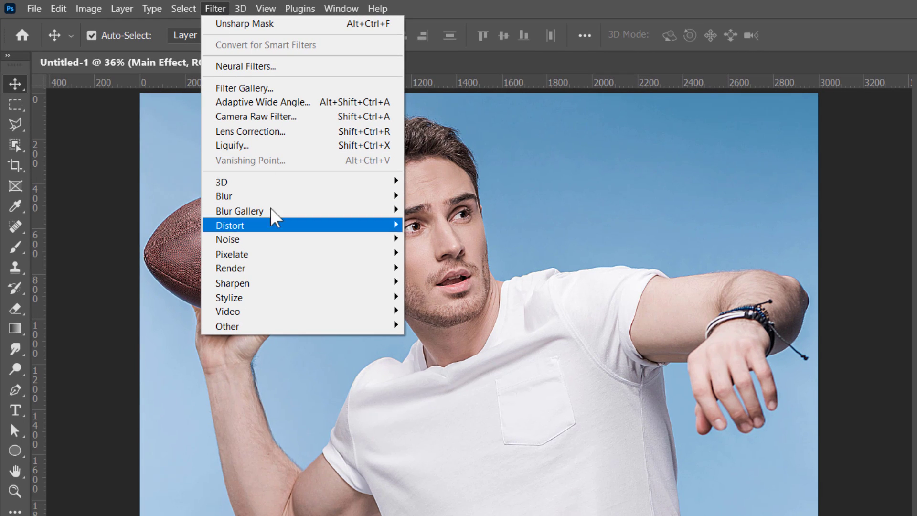
pyautogui.moveTo(335, 299)
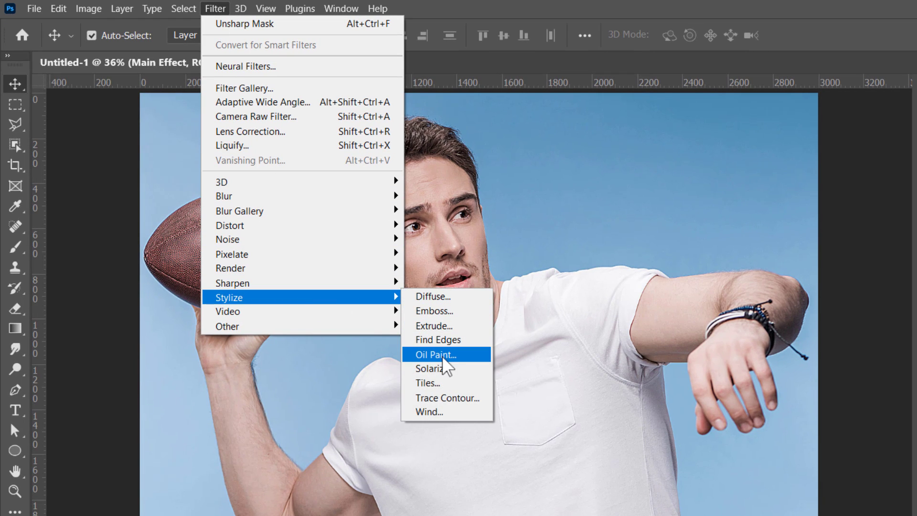
pyautogui.click(448, 356)
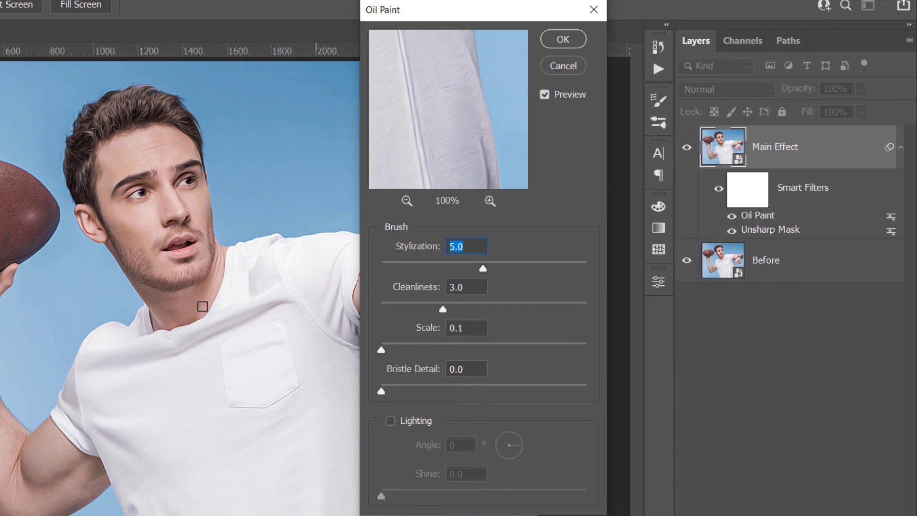
pyautogui.click(477, 249)
pyautogui.click(560, 40)
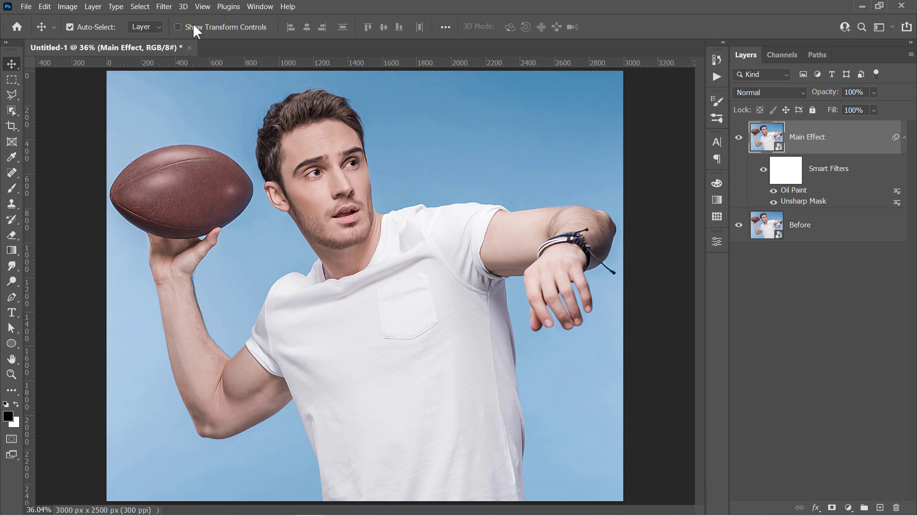
# - Add Reduce Noise to Main Effect at Strength 10 with all other details at 0%
pyautogui.click(163, 7)
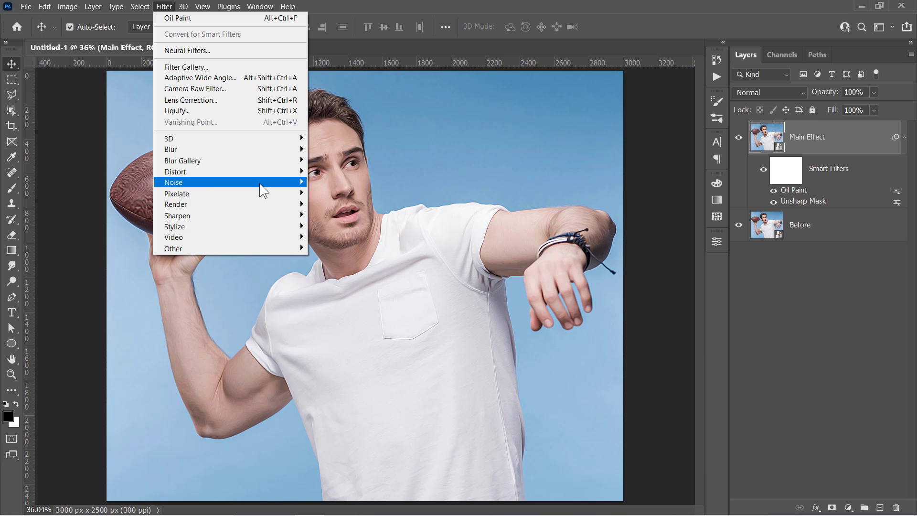
pyautogui.moveTo(184, 182)
pyautogui.click(335, 226)
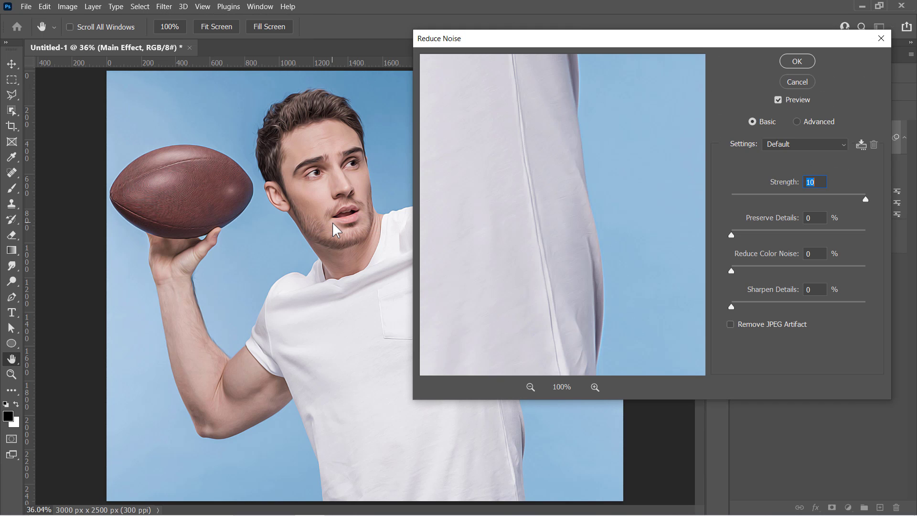
pyautogui.moveTo(663, 40); pyautogui.dragTo(597, 81)
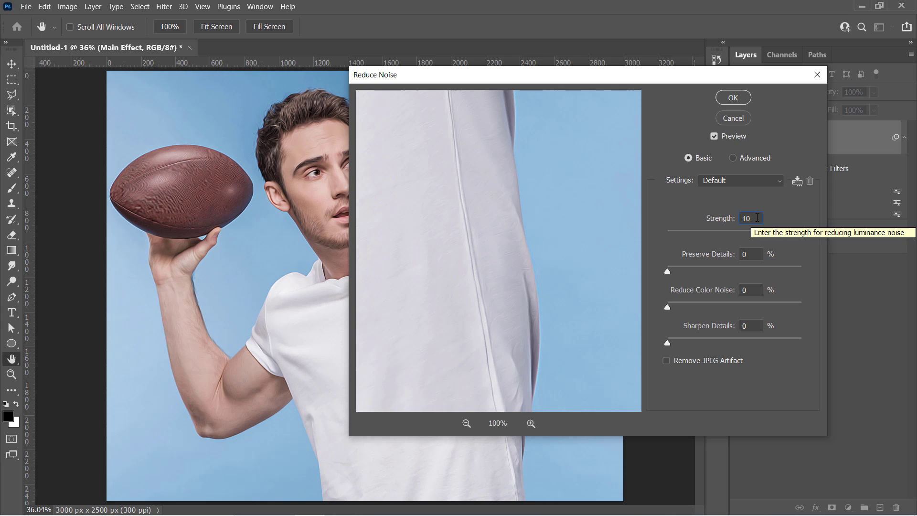
pyautogui.doubleClick(757, 218)
pyautogui.click(762, 290)
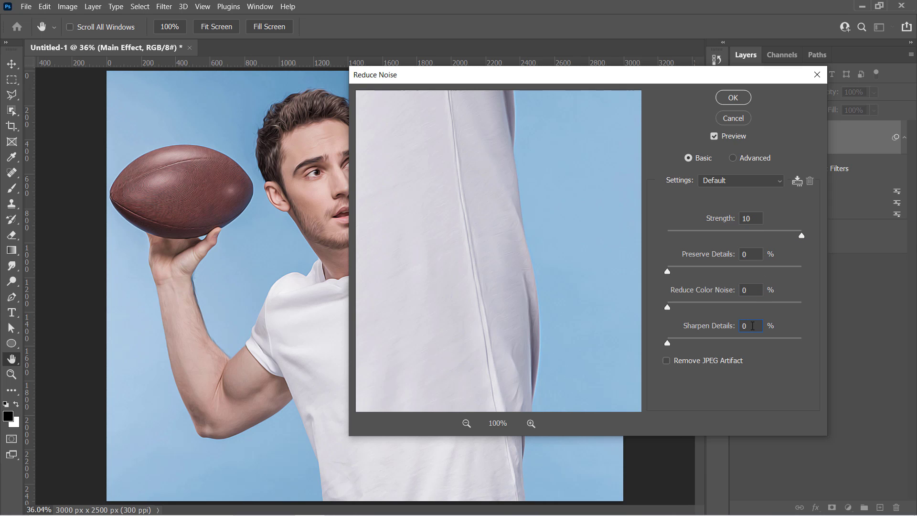
pyautogui.click(733, 98)
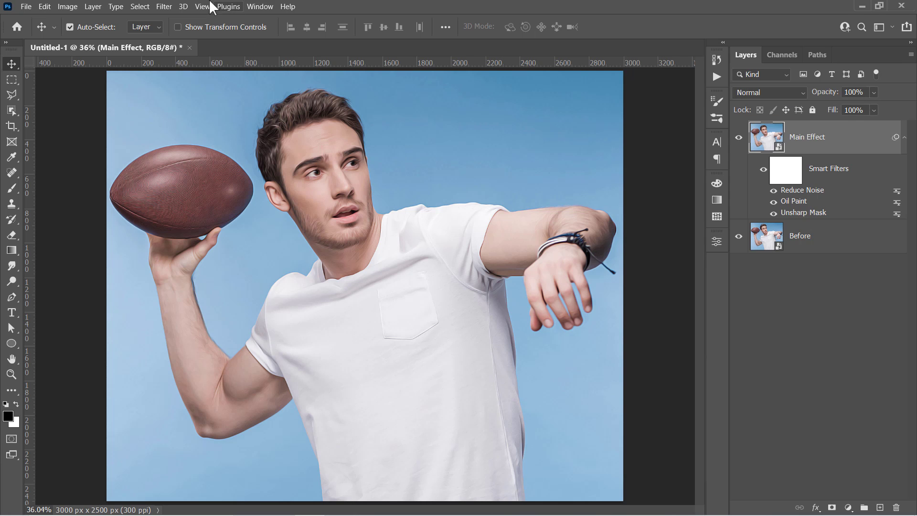
# - Add Surface Blur with Radius 15 px and Threshold 7 levels, previewing it on the face
pyautogui.click(156, 6)
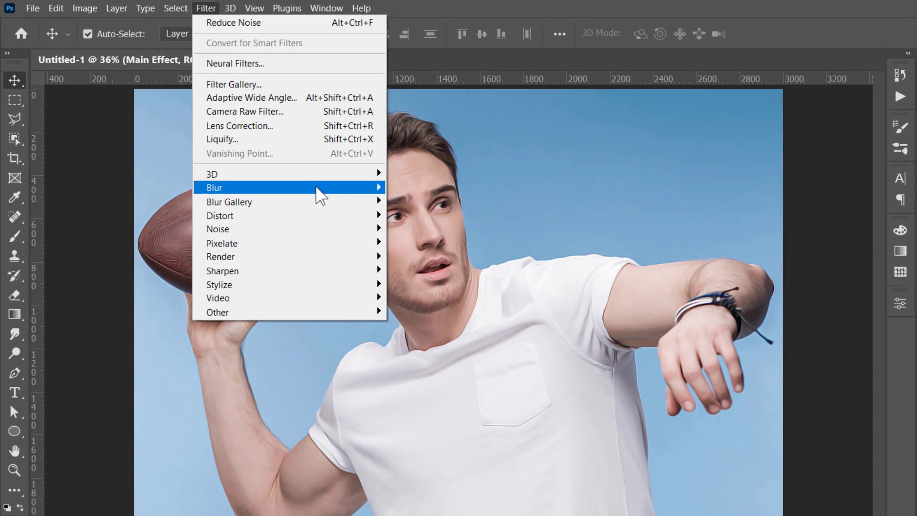
pyautogui.moveTo(252, 148)
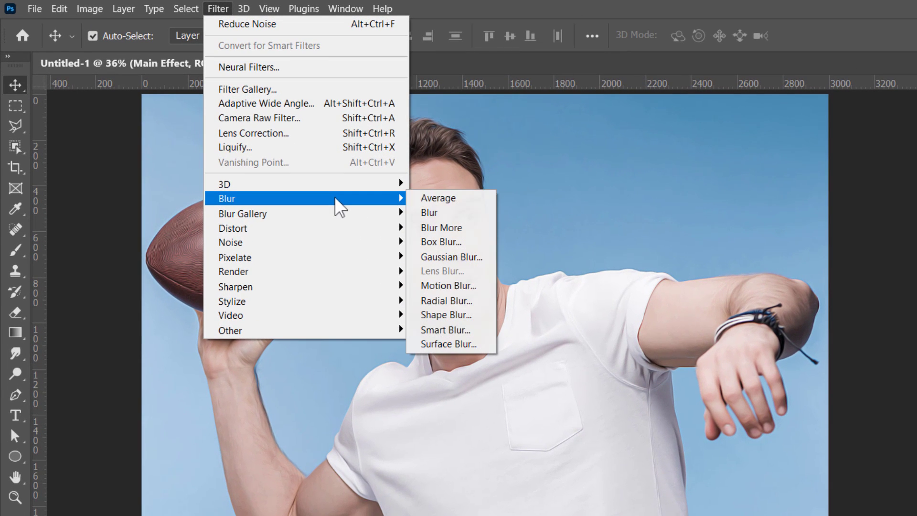
pyautogui.click(451, 344)
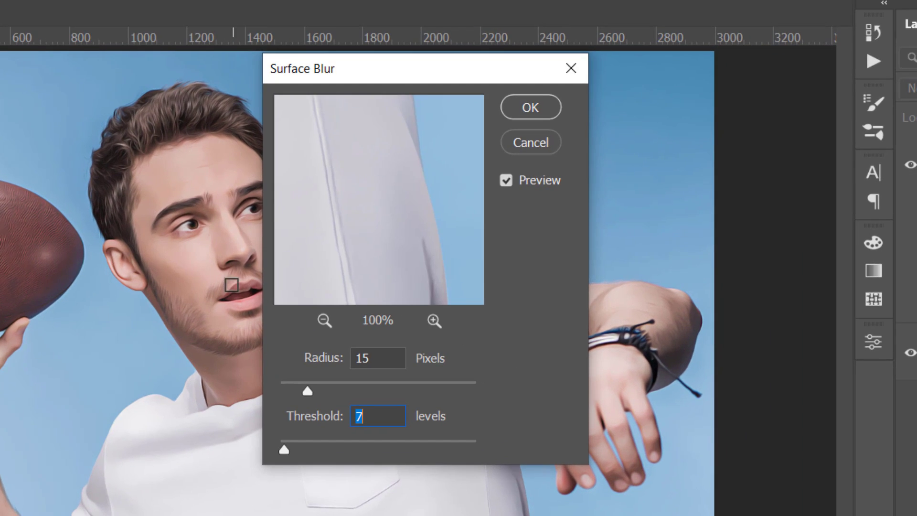
pyautogui.click(430, 257)
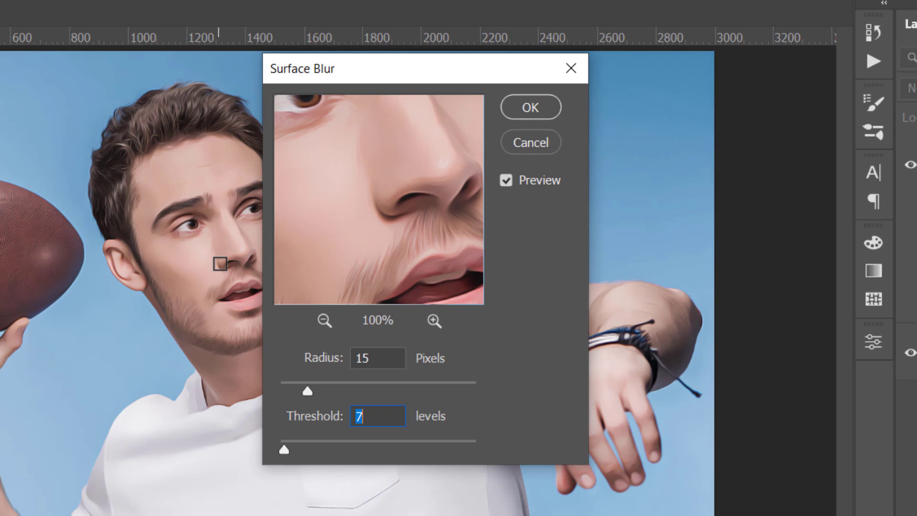
pyautogui.click(378, 362)
pyautogui.click(384, 410)
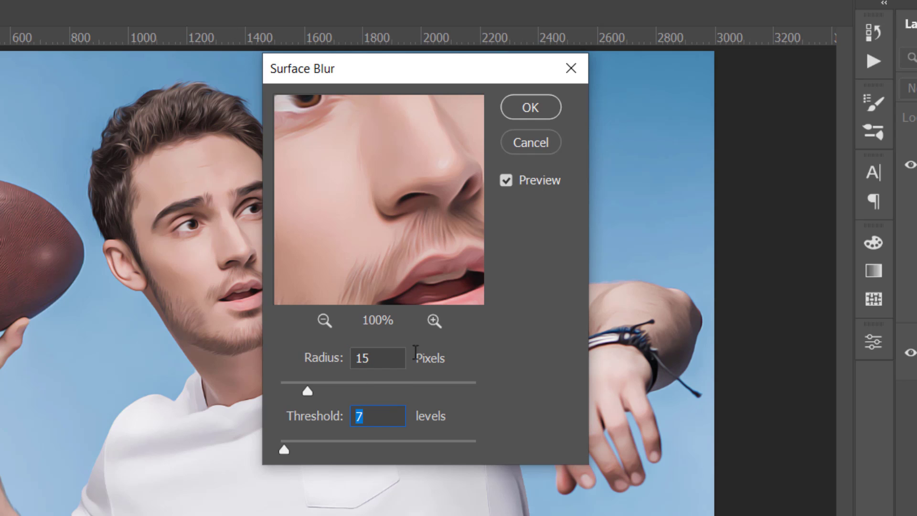
pyautogui.moveTo(301, 235); pyautogui.dragTo(383, 238)
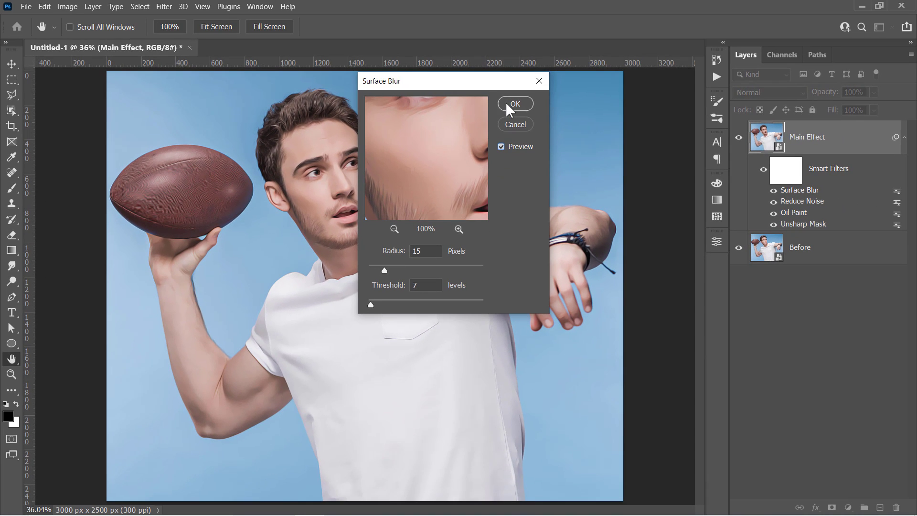
pyautogui.click(505, 102)
# - Add a second Unsharp Mask with Amount 40%, Radius 15 px and Threshold 0, previewing the eye area
pyautogui.click(164, 6)
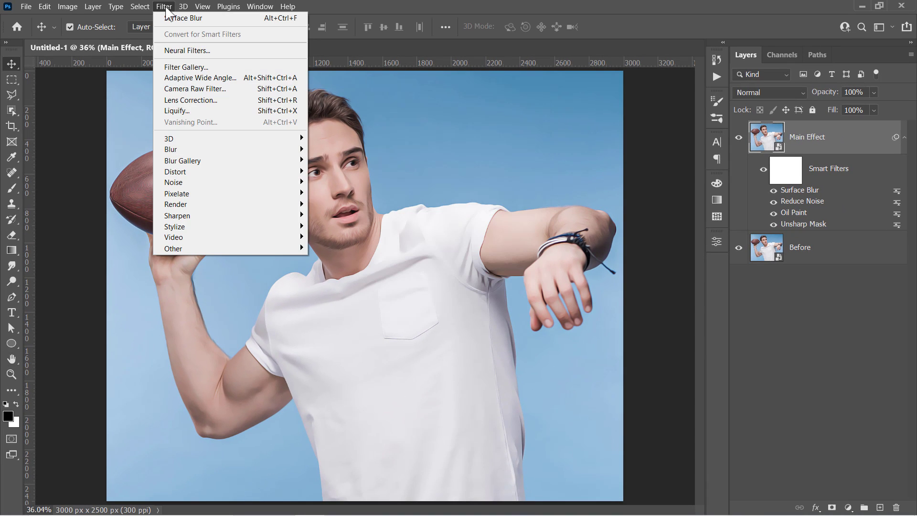
pyautogui.moveTo(191, 215)
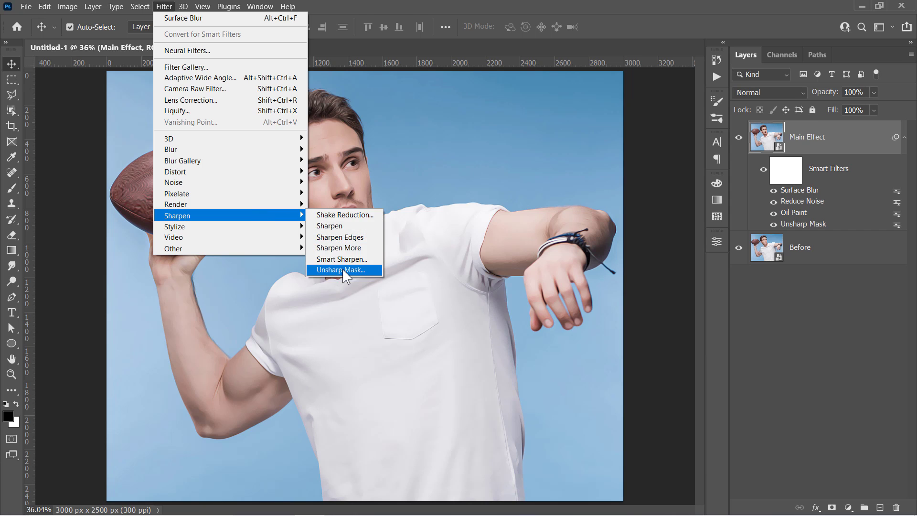
pyautogui.click(342, 269)
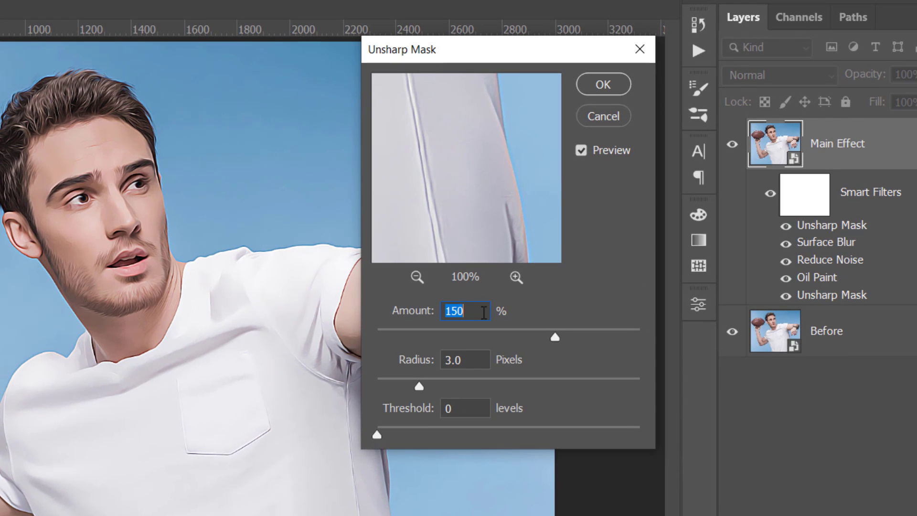
pyautogui.write('40')
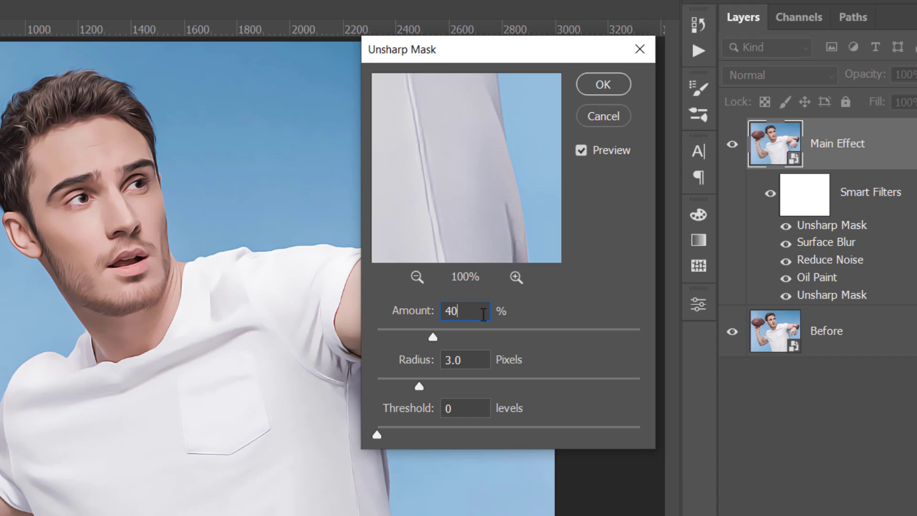
pyautogui.click(471, 367)
pyautogui.write('15')
pyautogui.click(473, 404)
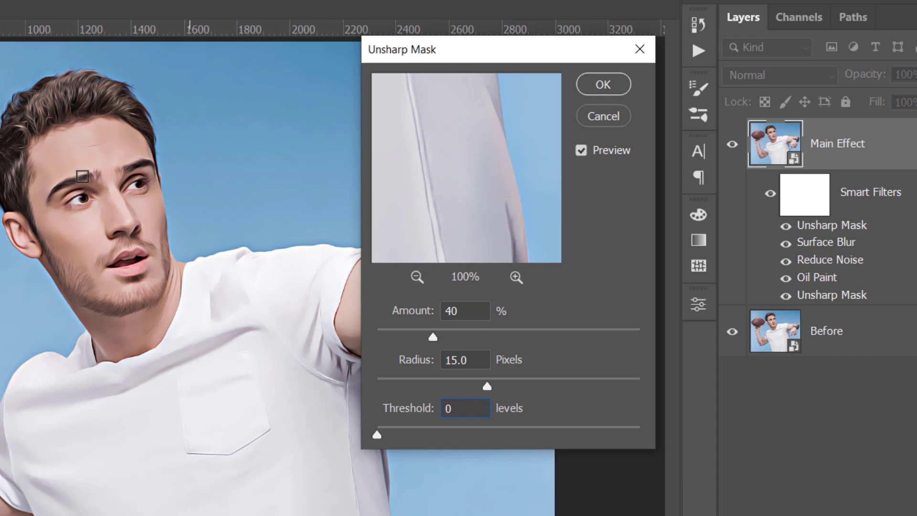
pyautogui.click(85, 173)
pyautogui.moveTo(476, 203); pyautogui.dragTo(452, 159)
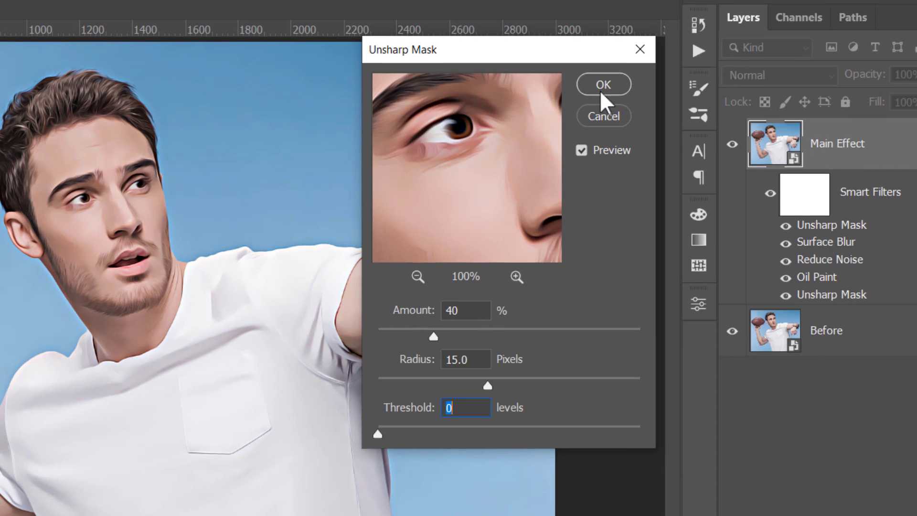
pyautogui.click(655, 98)
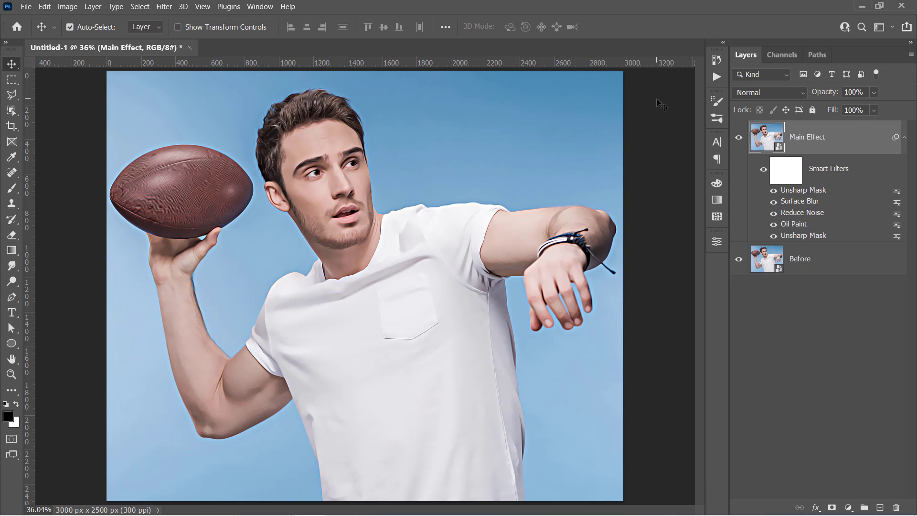
# - Add a second Oil Paint filter to Main Effect, accepting its settings
pyautogui.click(164, 6)
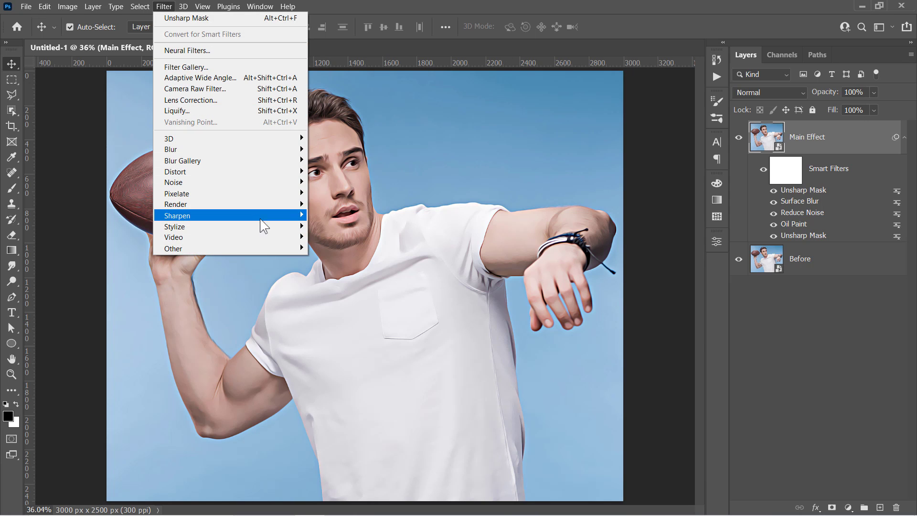
pyautogui.moveTo(267, 230)
pyautogui.click(333, 270)
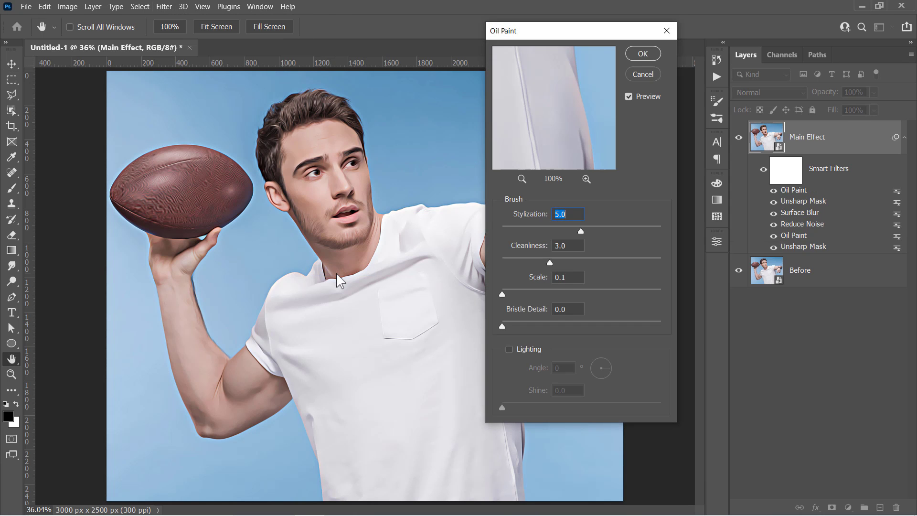
pyautogui.click(642, 54)
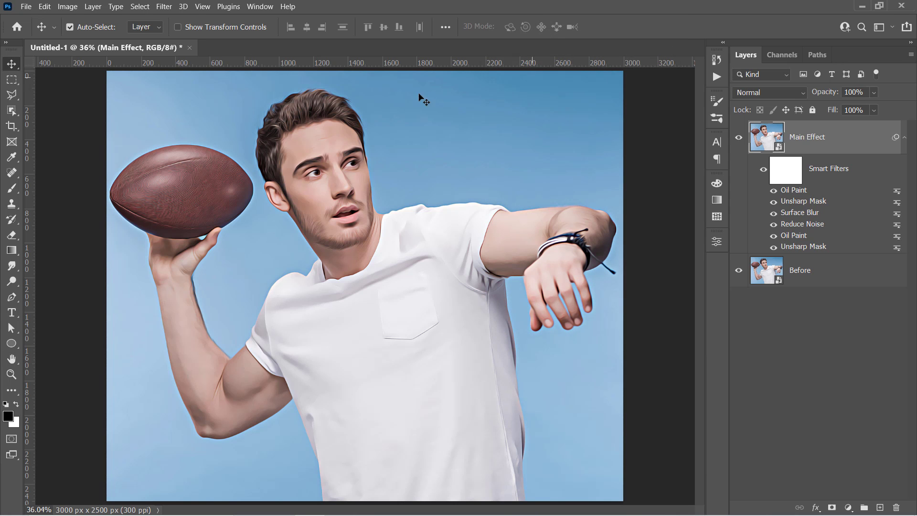
# - Add a second Reduce Noise filter on top of the stack
pyautogui.click(163, 6)
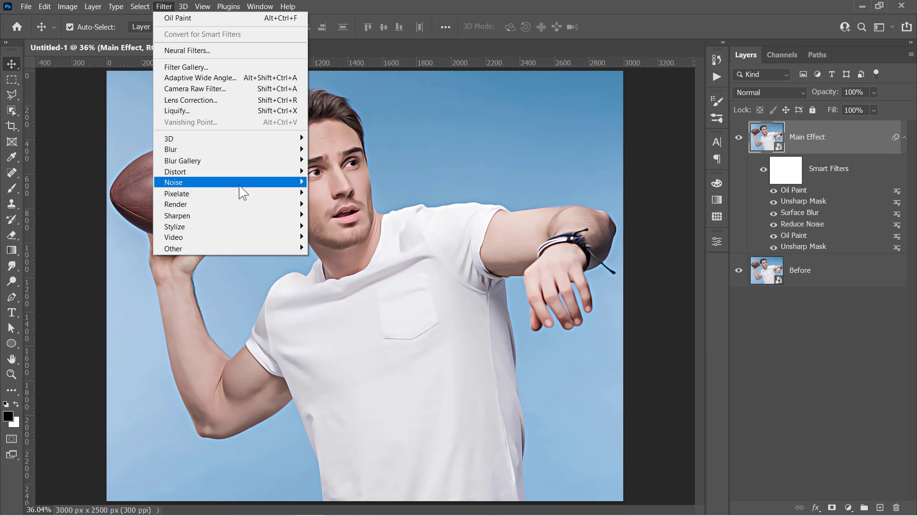
pyautogui.moveTo(242, 188)
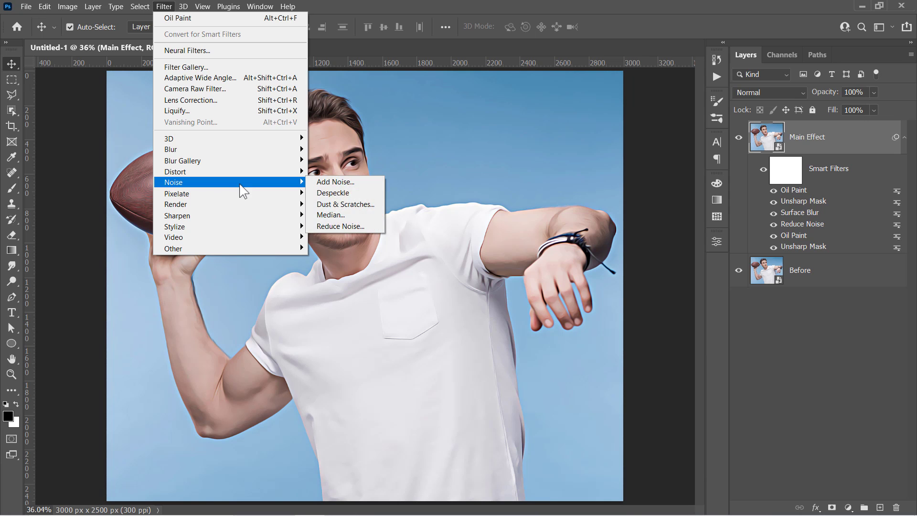
pyautogui.click(336, 227)
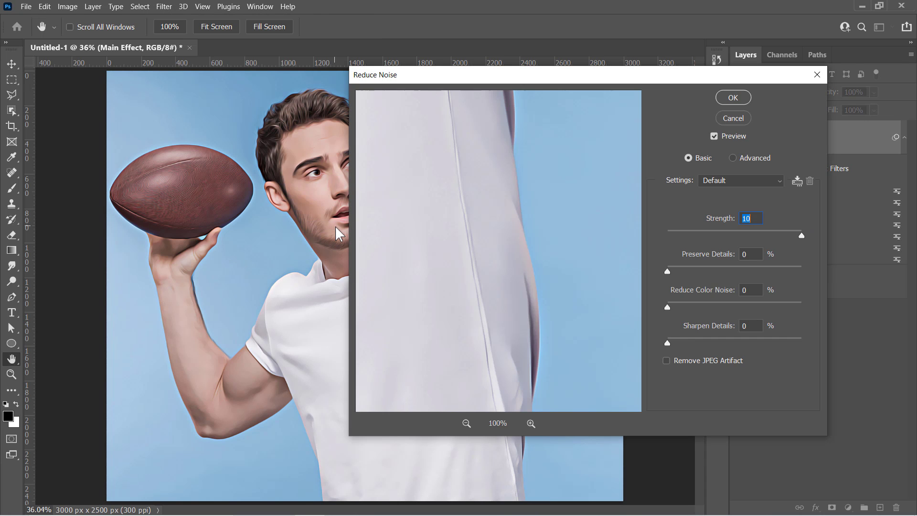
pyautogui.click(739, 98)
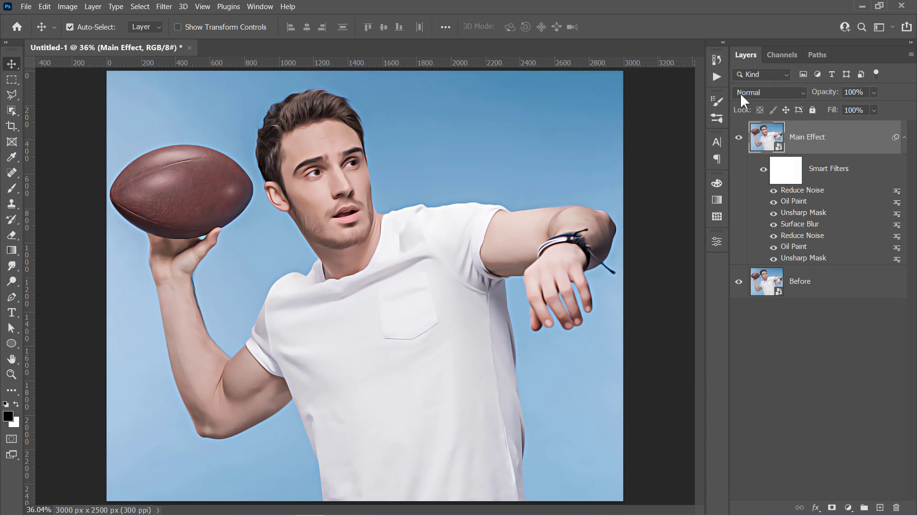
# - Add a Smart Sharpen filter to Main Effect
pyautogui.click(165, 7)
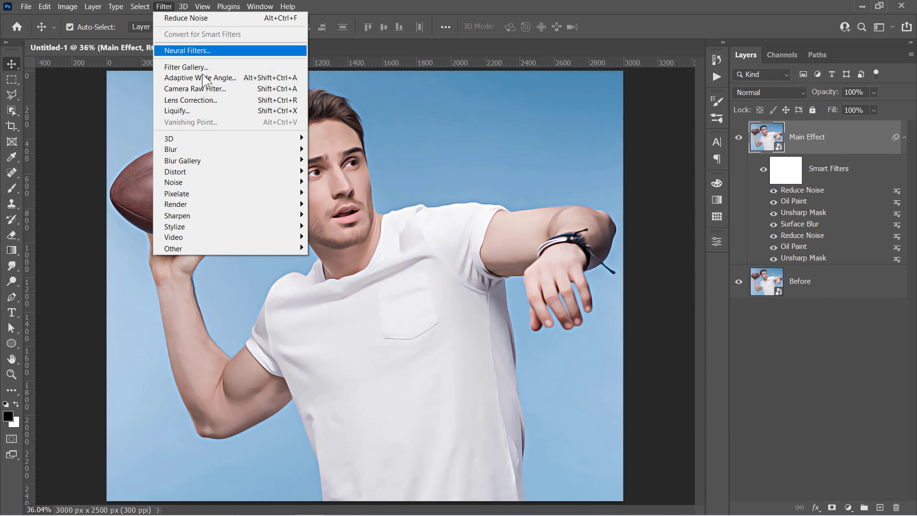
pyautogui.moveTo(247, 216)
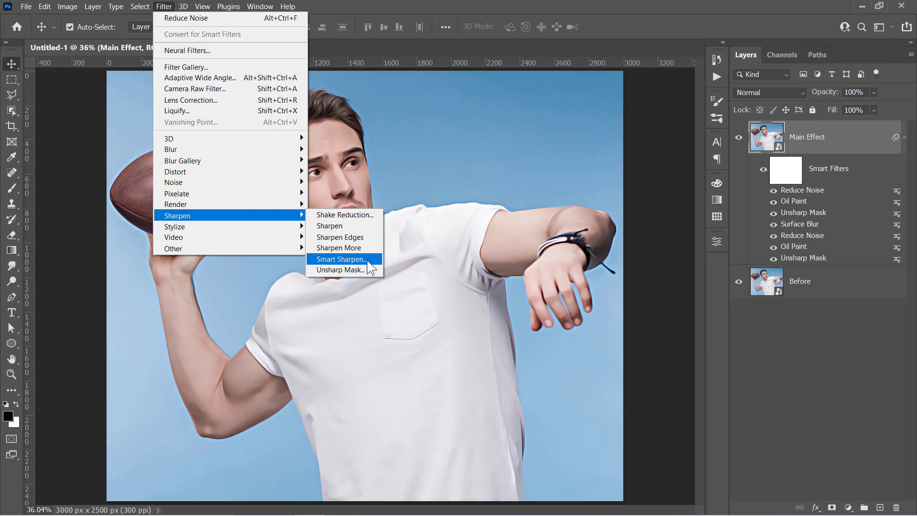
pyautogui.click(340, 259)
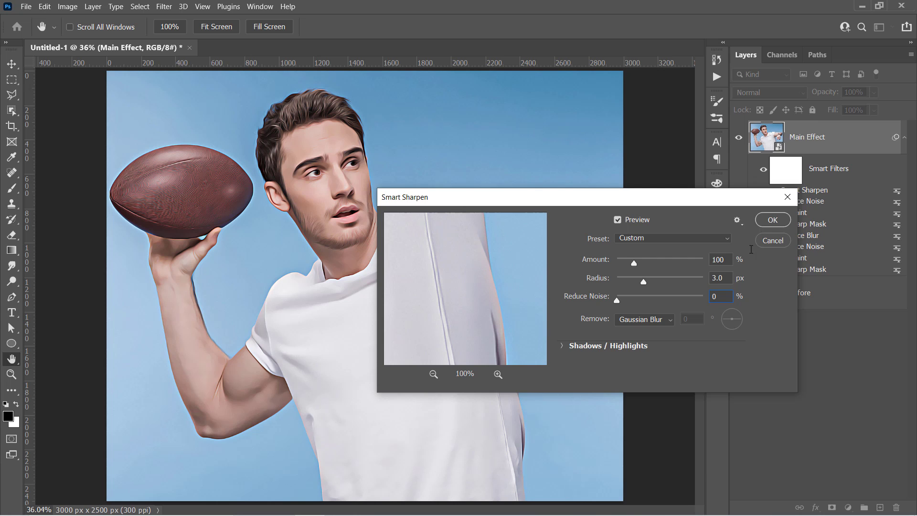
pyautogui.click(770, 221)
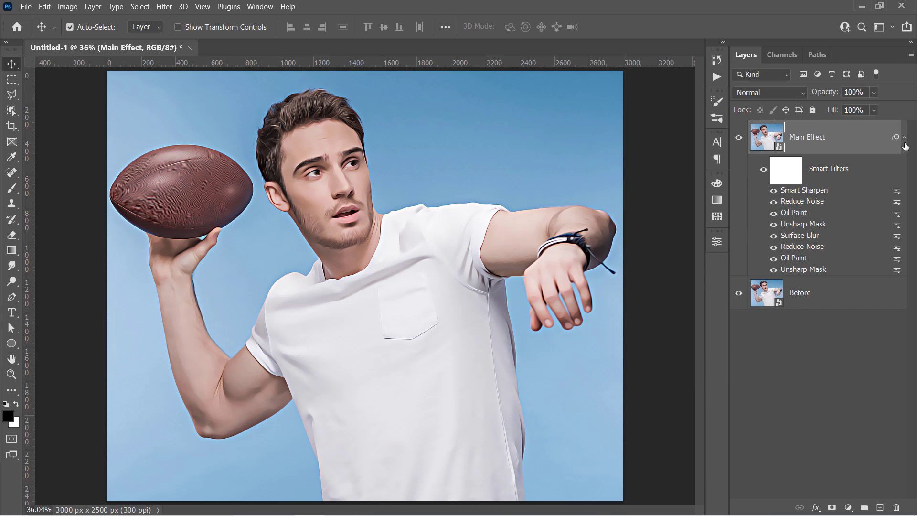
# - Collapse Main Effect's smart filters and toggle it off and on to compare with the original
pyautogui.click(904, 140)
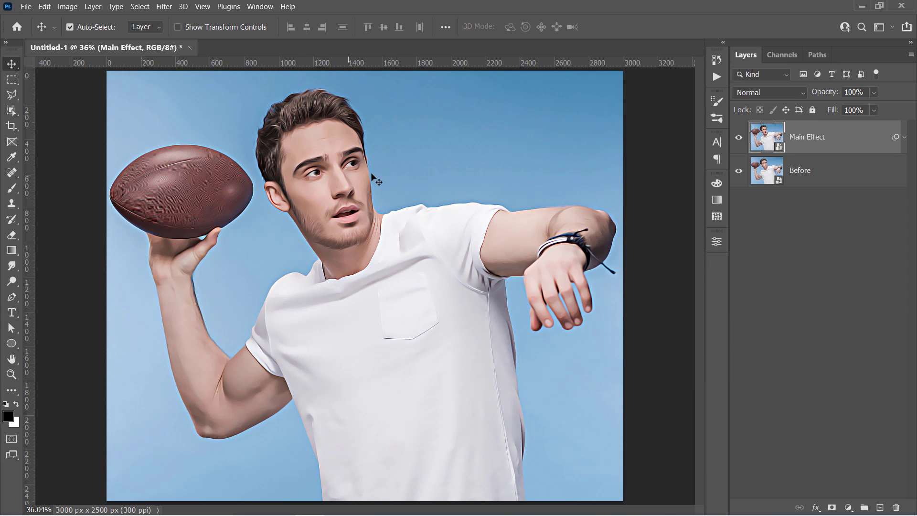
pyautogui.scroll(2, 375, 177)
pyautogui.click(739, 139)
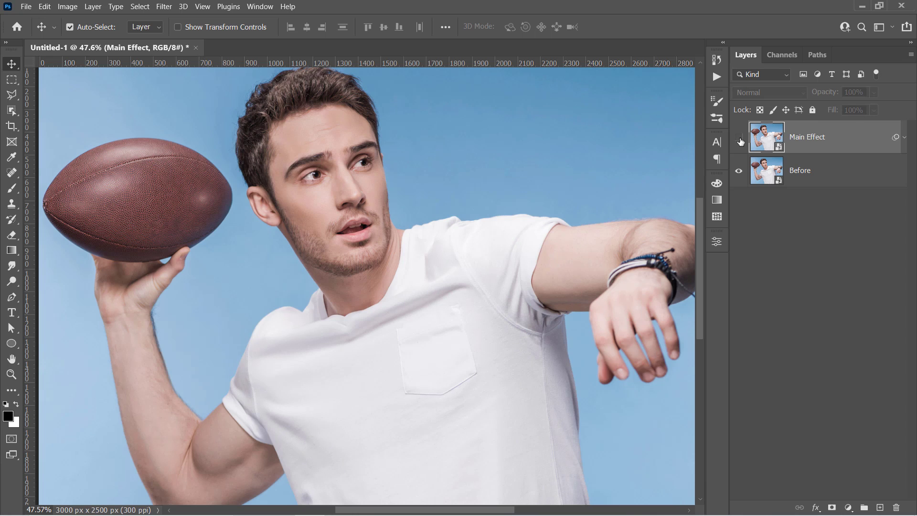
pyautogui.click(740, 140)
pyautogui.click(740, 140)
pyautogui.click(740, 140)
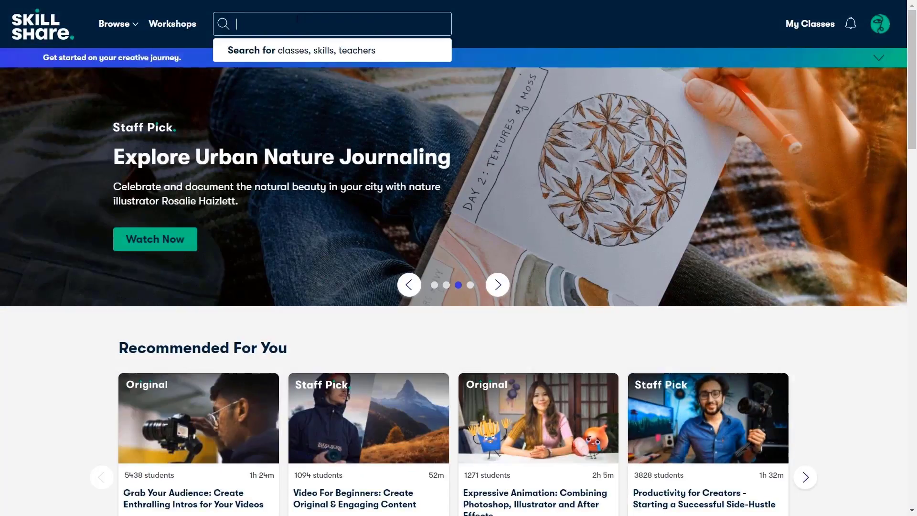
# - Search Skillshare for 'photoshop' and open the Adobe Photoshop CC – Advanced Training Course class
pyautogui.write('photoshop')
pyautogui.press('Return')
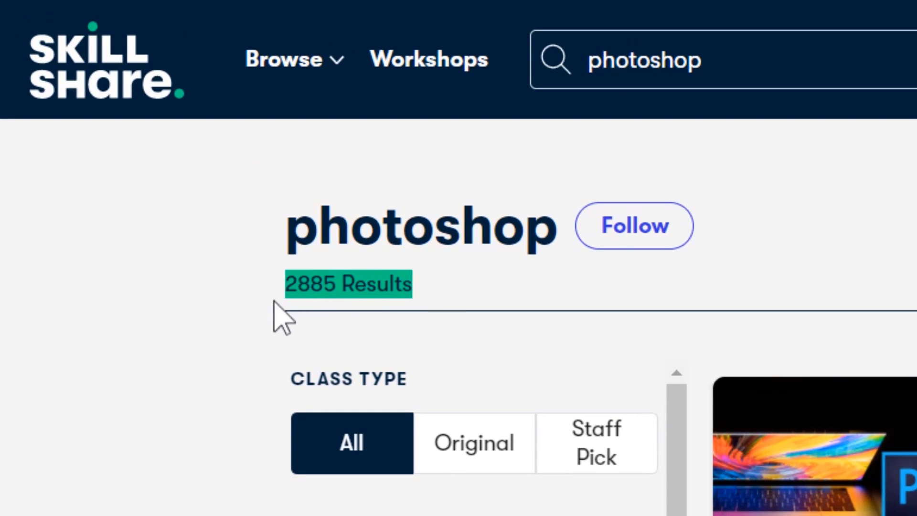
pyautogui.middleClick(244, 359)
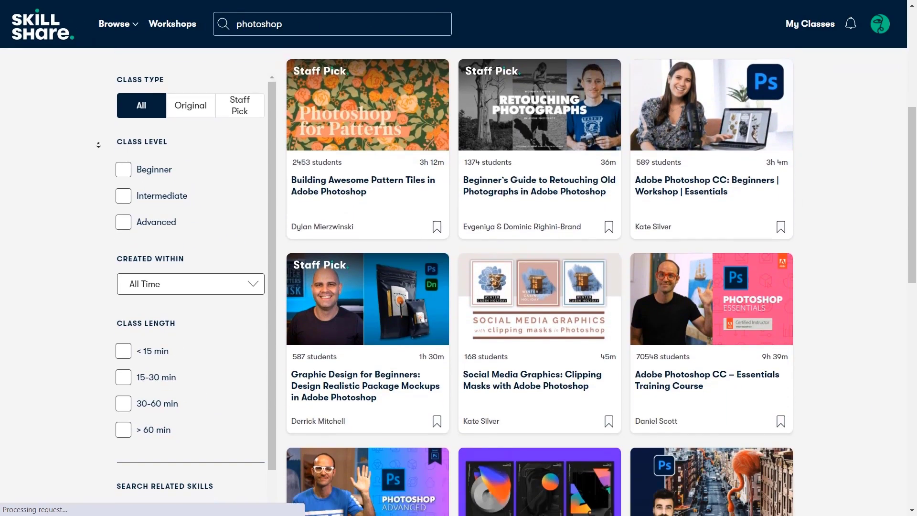
pyautogui.scroll(-7, 98, 144)
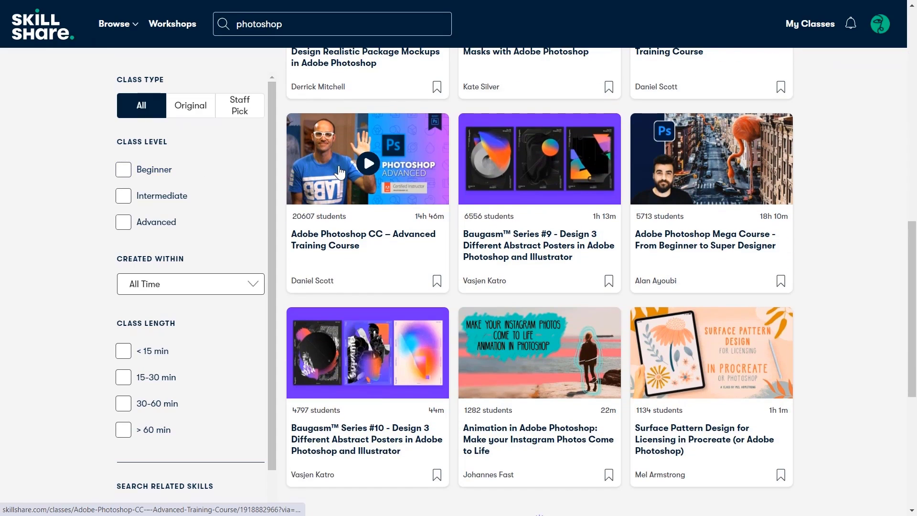
pyautogui.click(340, 172)
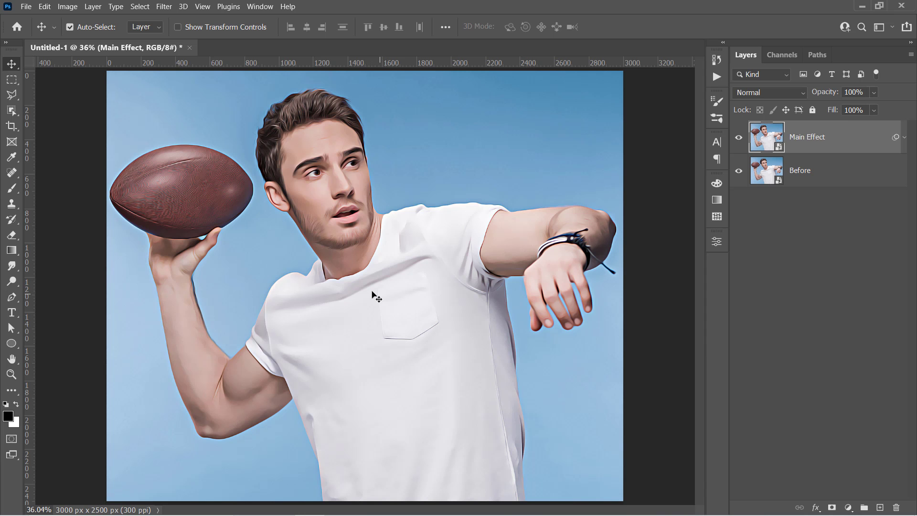
# - Duplicate the Before layer and move the copy above Main Effect
pyautogui.click(828, 175)
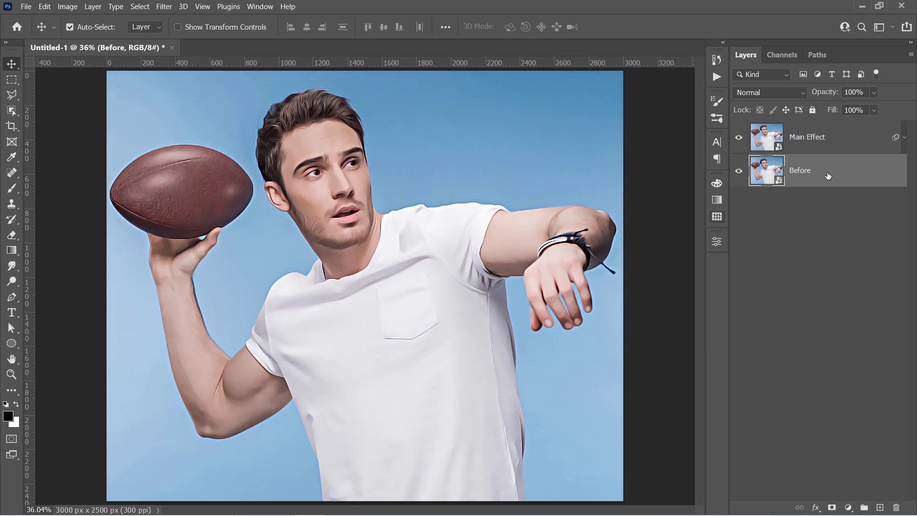
pyautogui.hotkey('ctrl', 'j')
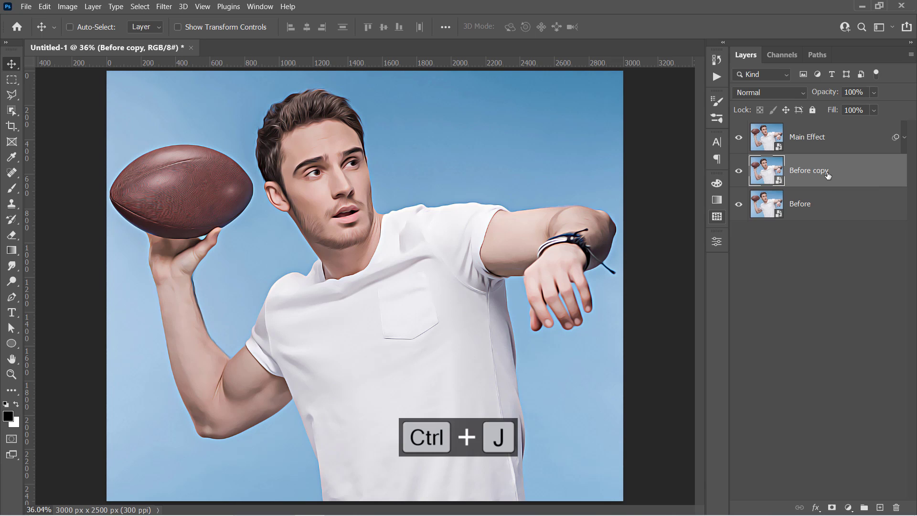
pyautogui.moveTo(845, 178); pyautogui.dragTo(850, 126)
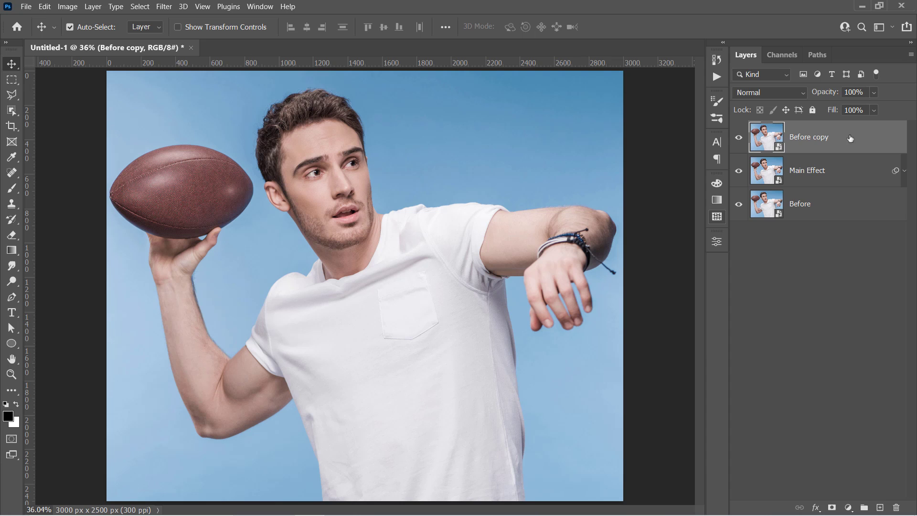
# - Apply a Gaussian Blur with a 5-pixel radius to Before copy
pyautogui.click(165, 7)
pyautogui.moveTo(241, 149)
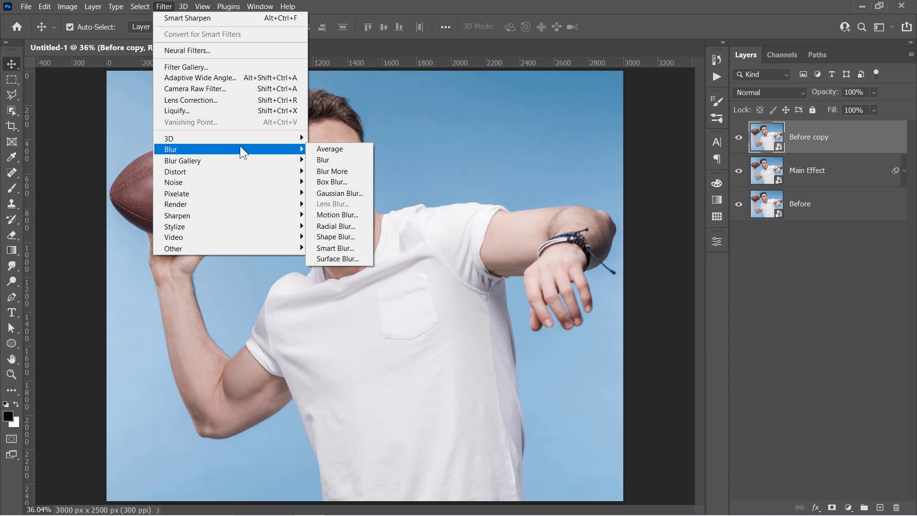
pyautogui.click(332, 194)
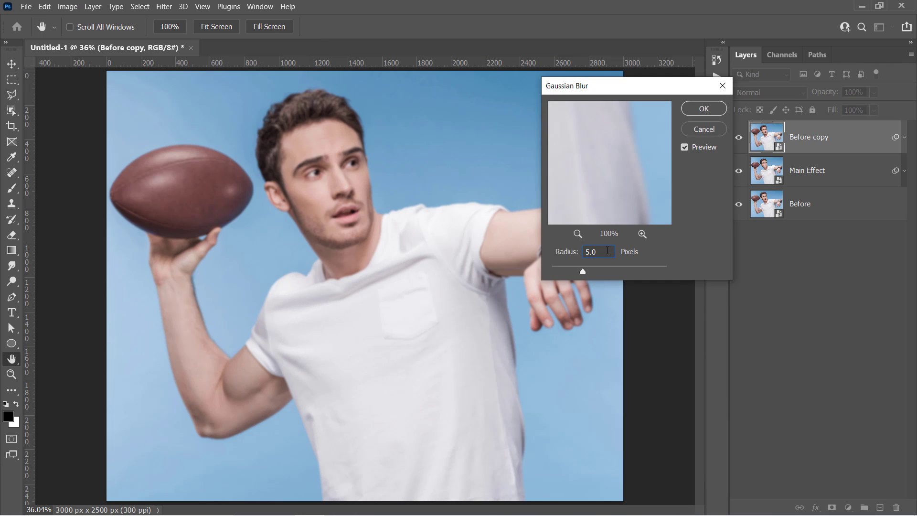
pyautogui.click(689, 110)
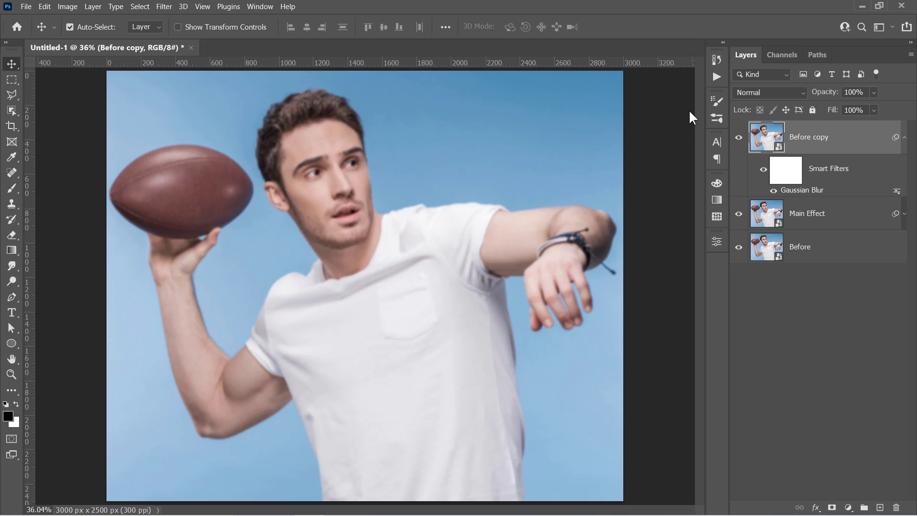
# - Add an Invert adjustment layer clipped to Before copy
pyautogui.click(905, 138)
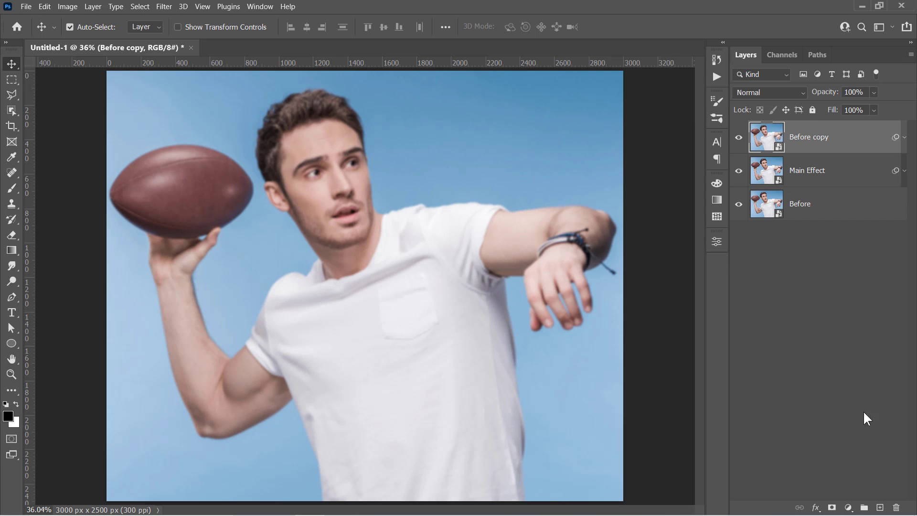
pyautogui.click(849, 507)
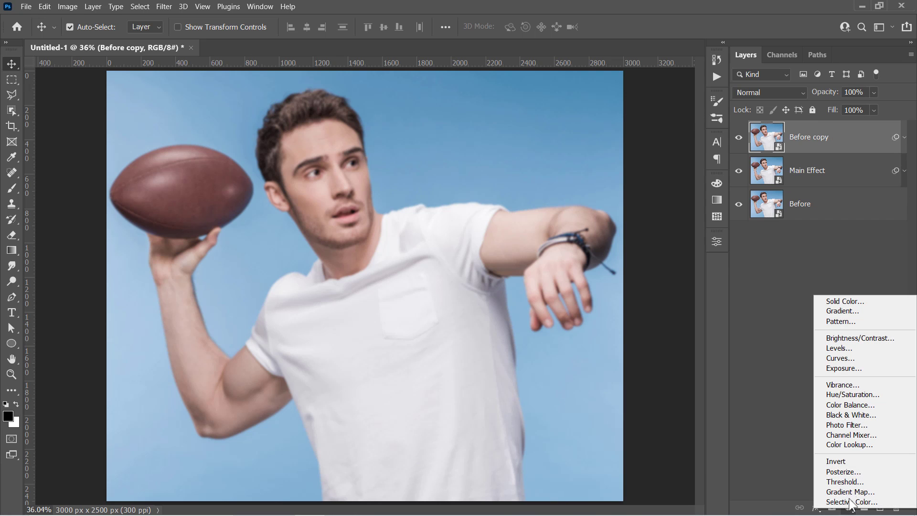
pyautogui.click(843, 461)
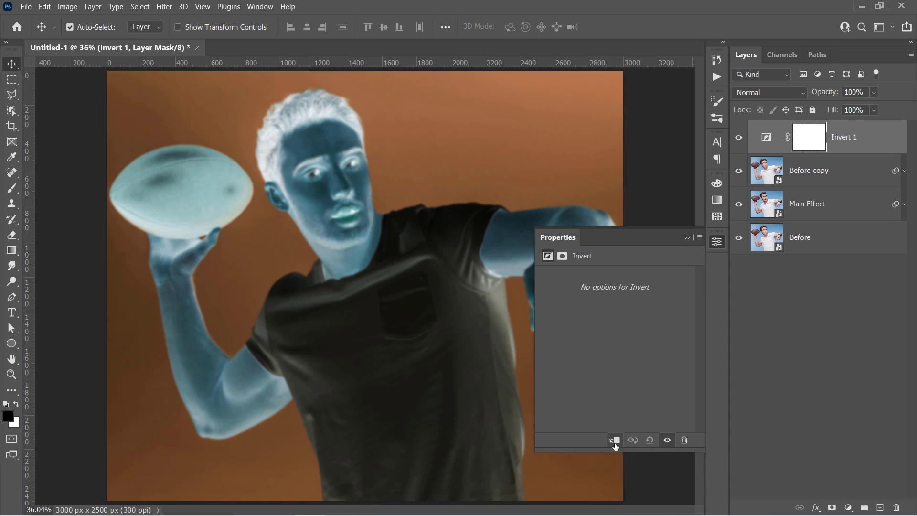
pyautogui.click(615, 442)
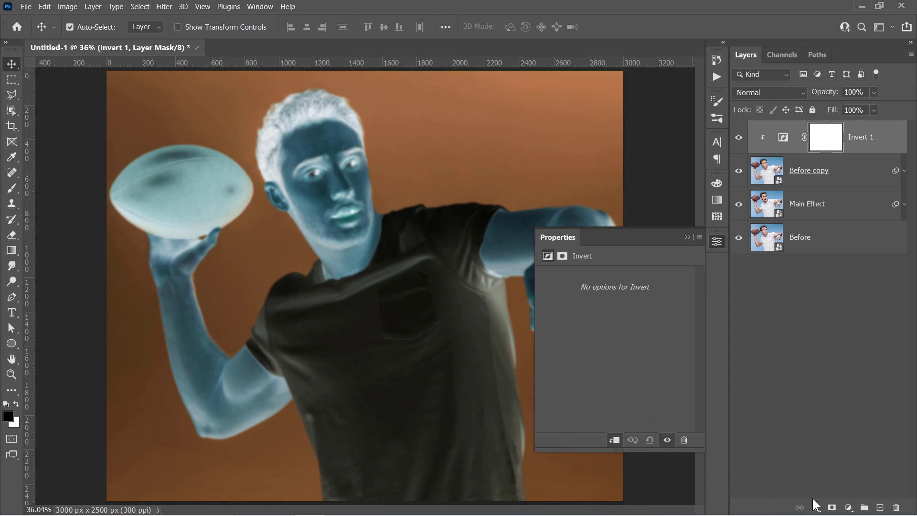
# - Add a clipped Hue/Saturation adjustment with Saturation at -100
pyautogui.click(849, 508)
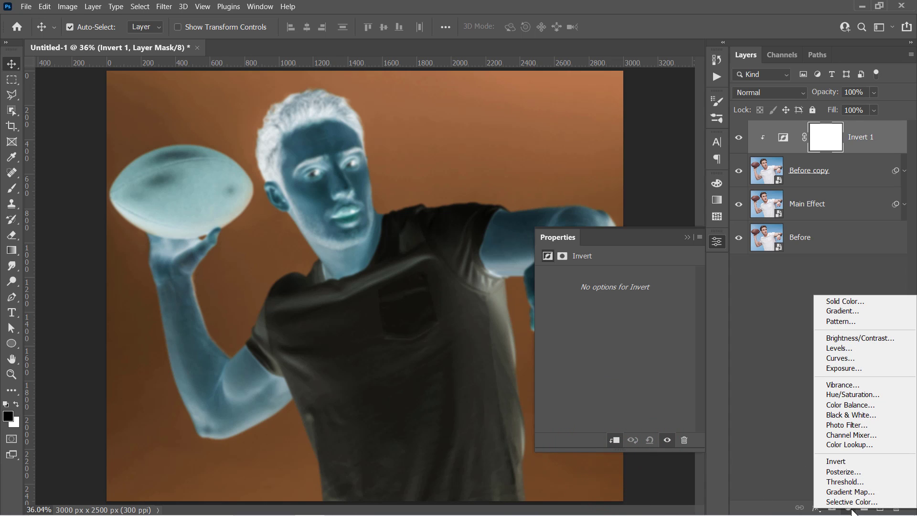
pyautogui.click(848, 394)
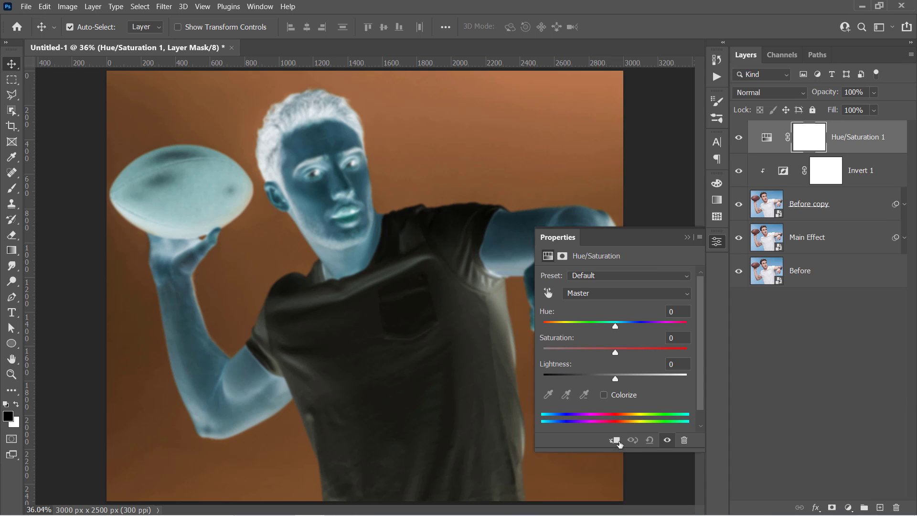
pyautogui.click(615, 440)
pyautogui.moveTo(615, 350); pyautogui.dragTo(524, 342)
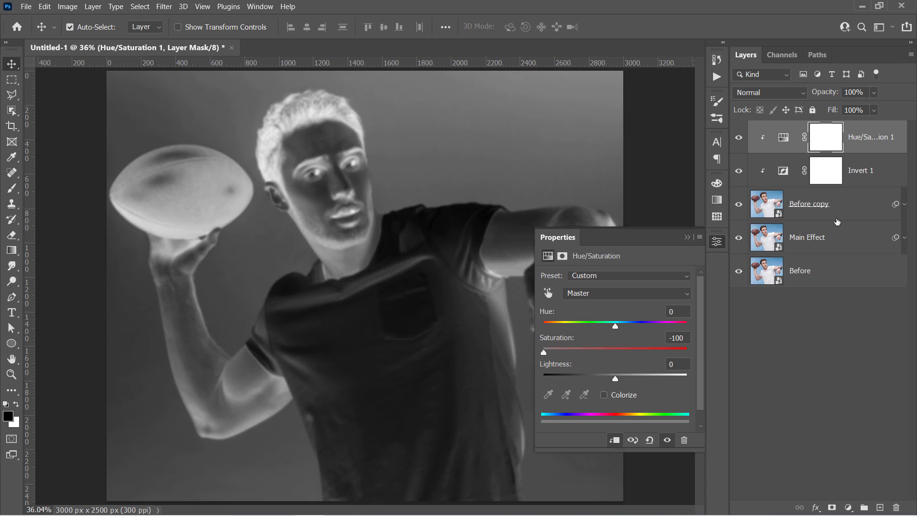
# - Set the Before copy layer to Overlay blend mode at 52% opacity
pyautogui.click(854, 215)
pyautogui.click(764, 91)
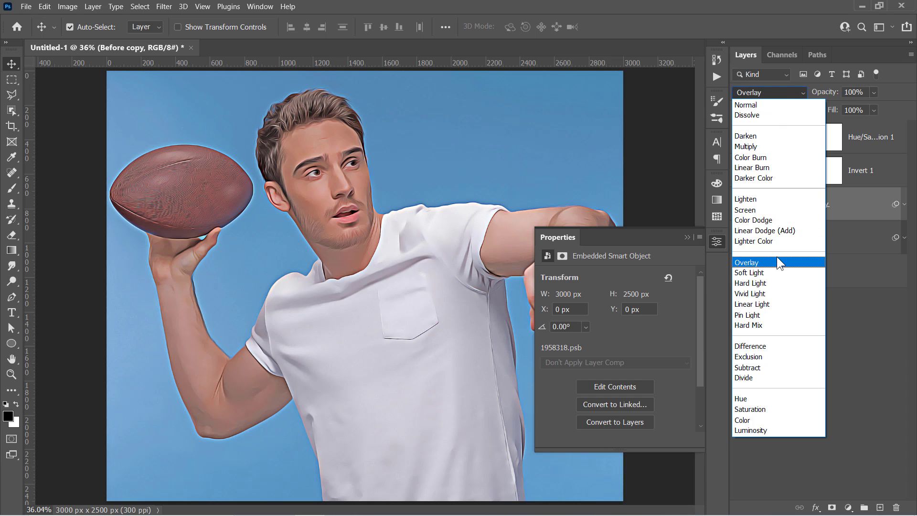
pyautogui.click(777, 261)
pyautogui.click(688, 237)
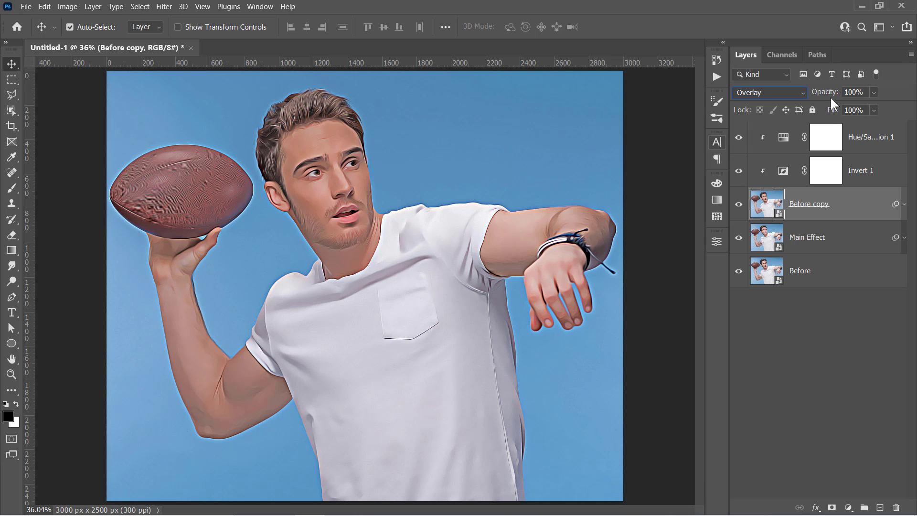
pyautogui.moveTo(830, 96); pyautogui.dragTo(772, 103)
# - Rename Before copy to 'HDR Tone' and place a duplicate of it at the top
pyautogui.doubleClick(819, 204)
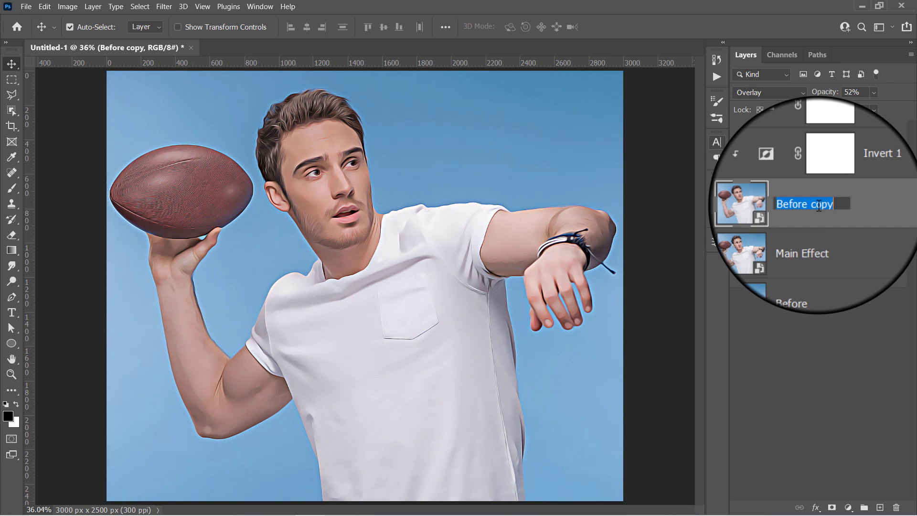
pyautogui.write('HDR Tone')
pyautogui.press('Return')
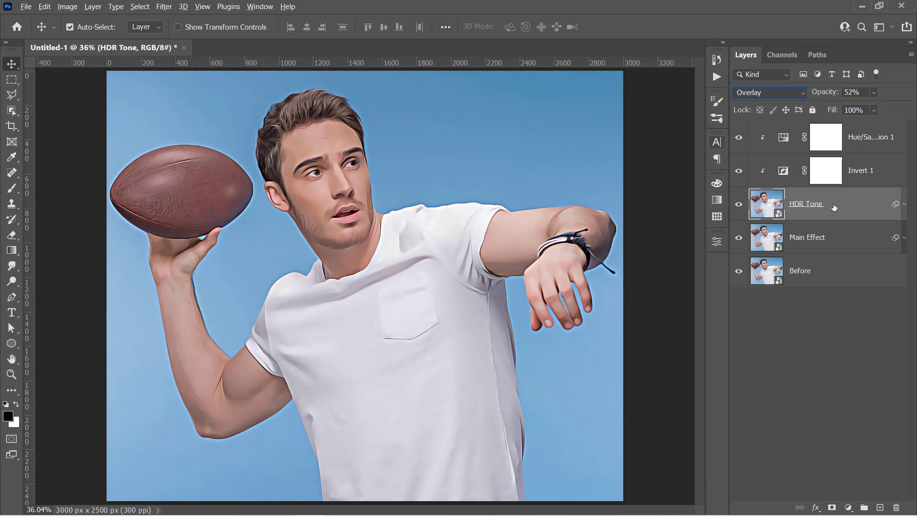
pyautogui.press('alt')
pyautogui.moveTo(847, 205); pyautogui.dragTo(833, 121)
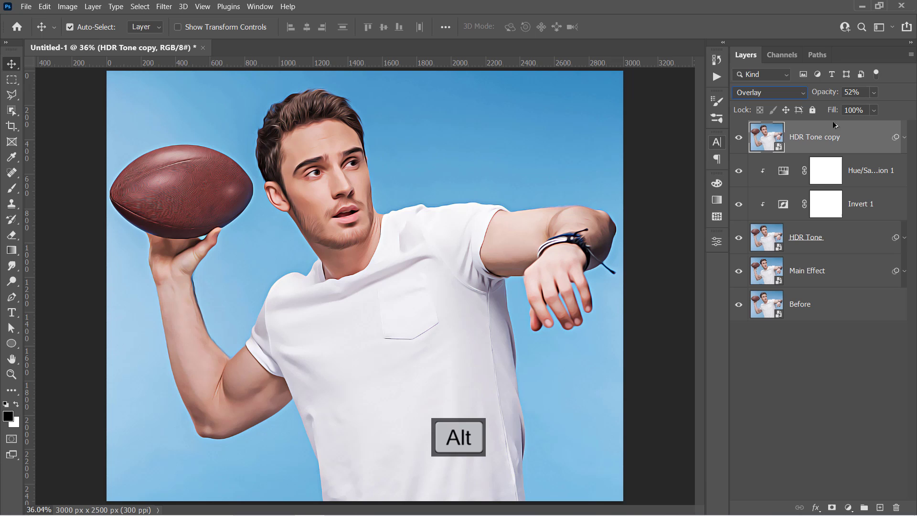
# - Rename the HDR Tone copy to 'Smudge Tone'
pyautogui.doubleClick(831, 140)
pyautogui.press('BackSpace')
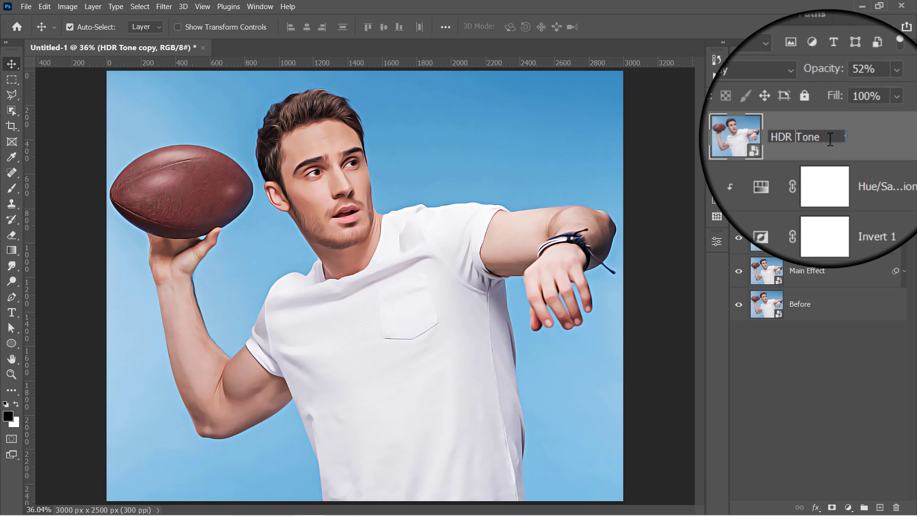
pyautogui.press('Home')
pyautogui.hotkey('ctrl', 'shift', 'Right')
pyautogui.write('Smudge')
pyautogui.press('Return')
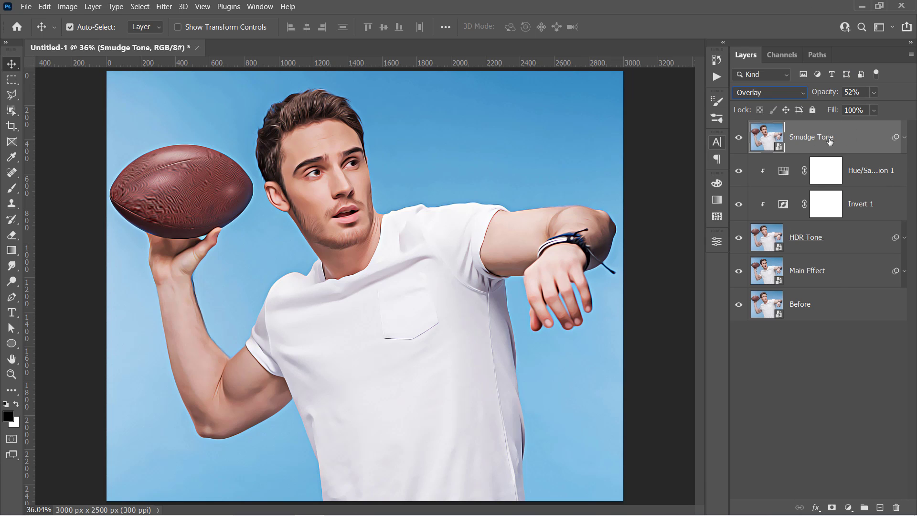
# - Set Smudge Tone to Multiply blend mode at 38% opacity
pyautogui.click(780, 91)
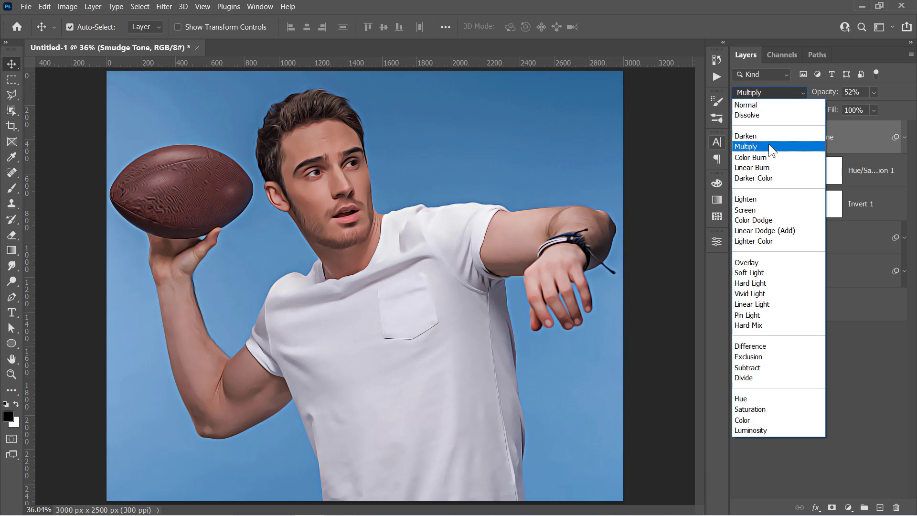
pyautogui.click(770, 146)
pyautogui.moveTo(833, 94)
pyautogui.mouseDown()
pyautogui.moveTo(808, 96)
pyautogui.moveTo(858, 96)
pyautogui.moveTo(819, 98)
pyautogui.mouseUp()
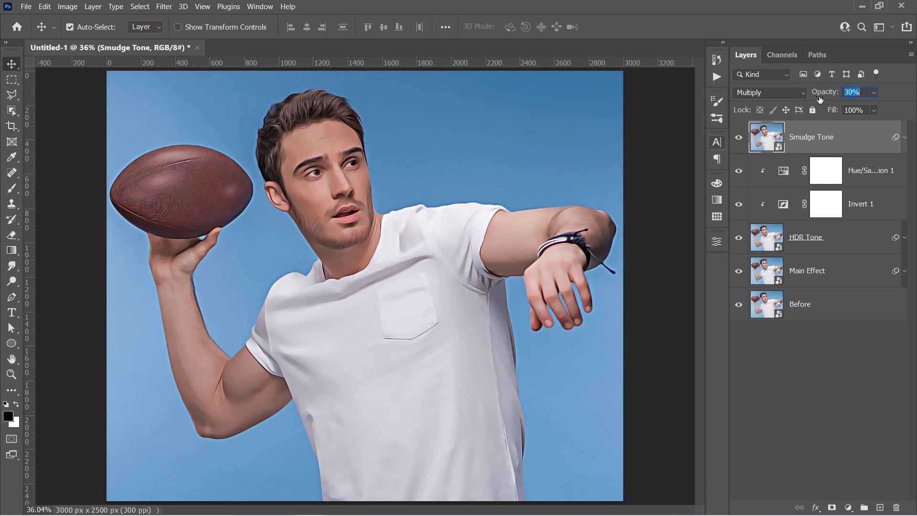
pyautogui.press('Return')
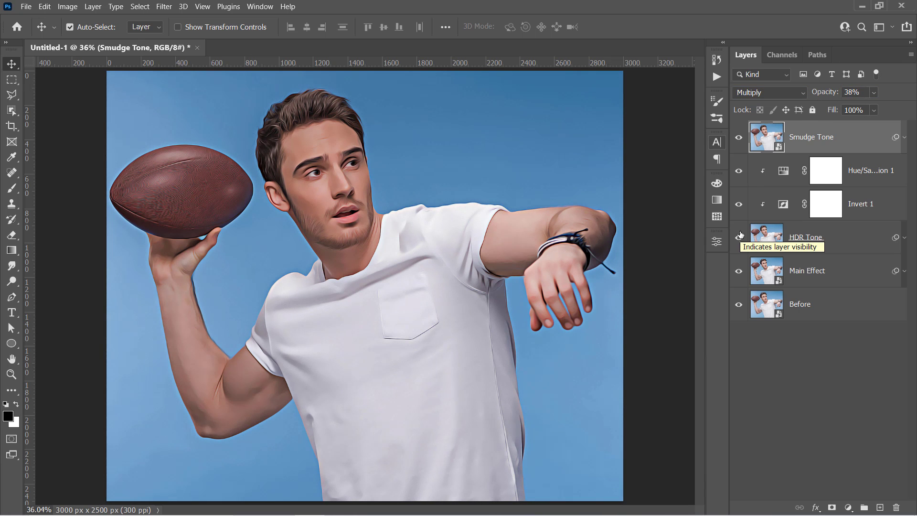
# - Duplicate Main Effect and name the copy 'Glow'
pyautogui.click(842, 277)
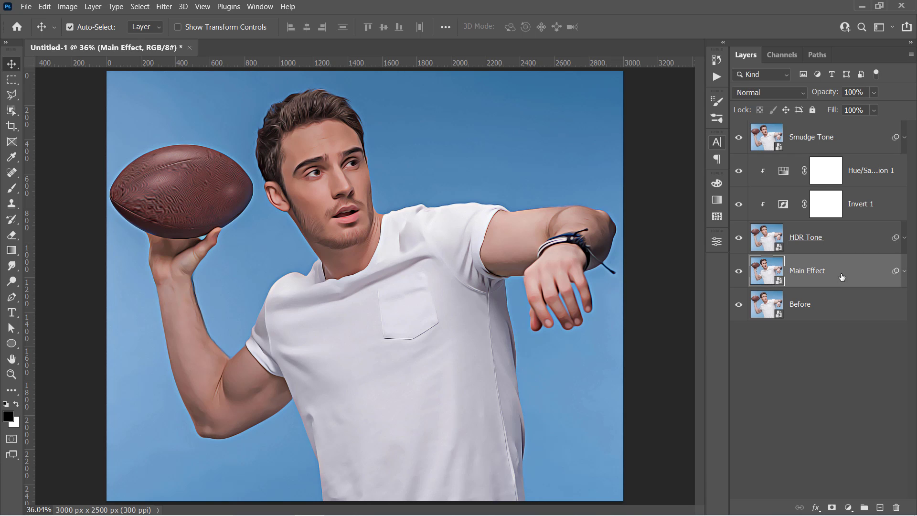
pyautogui.hotkey('ctrl', 'j')
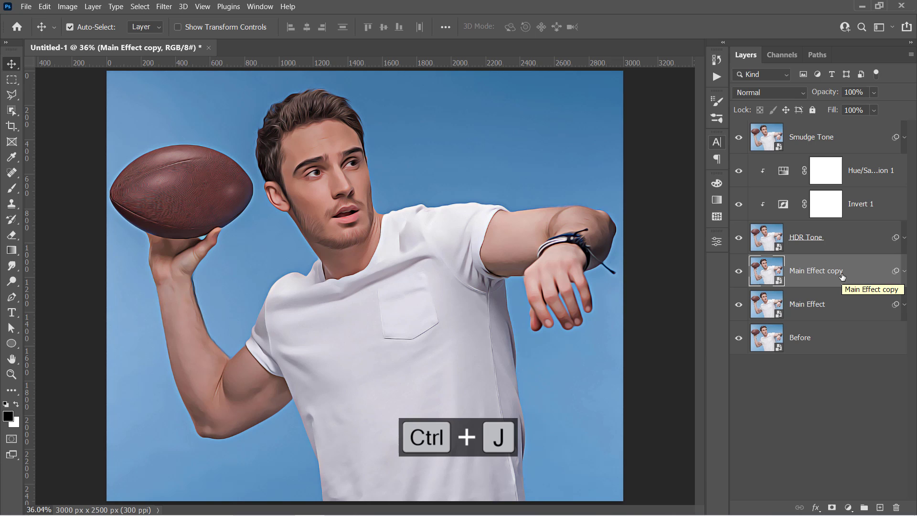
pyautogui.doubleClick(841, 277)
pyautogui.write('Glow')
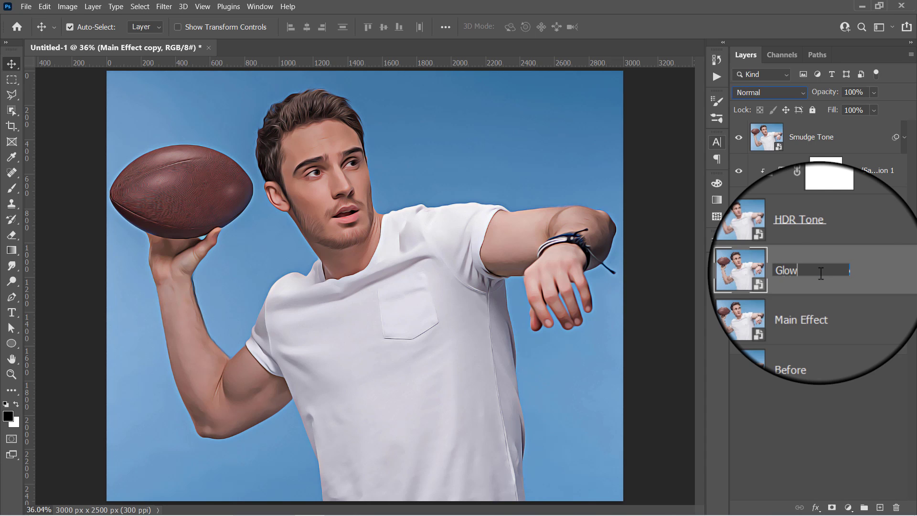
pyautogui.press('Return')
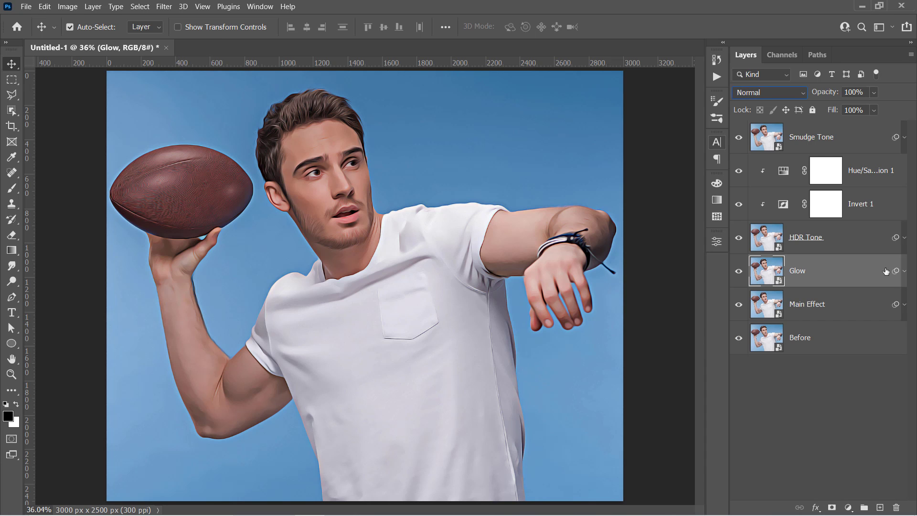
# - Apply Diffuse Glow to Glow with Graininess 0, Glow Amount 3, Clear Amount 18
pyautogui.click(905, 272)
pyautogui.click(164, 6)
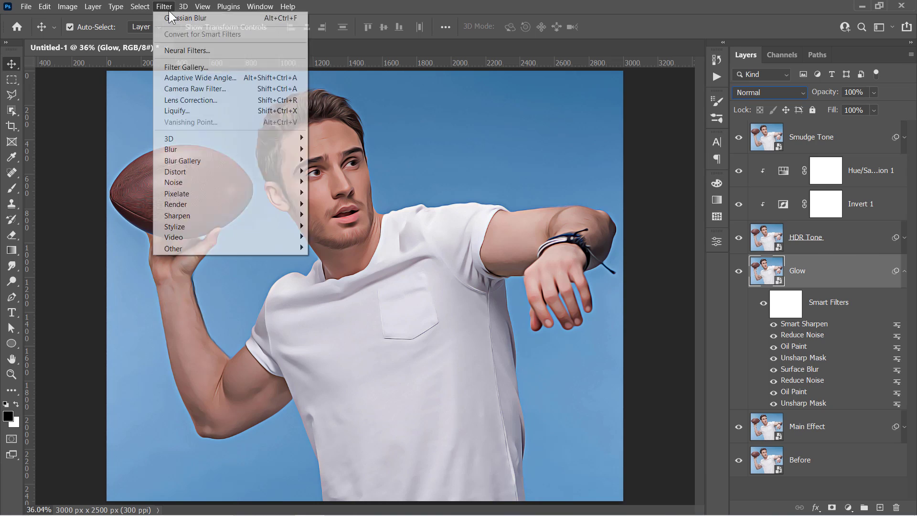
pyautogui.click(191, 67)
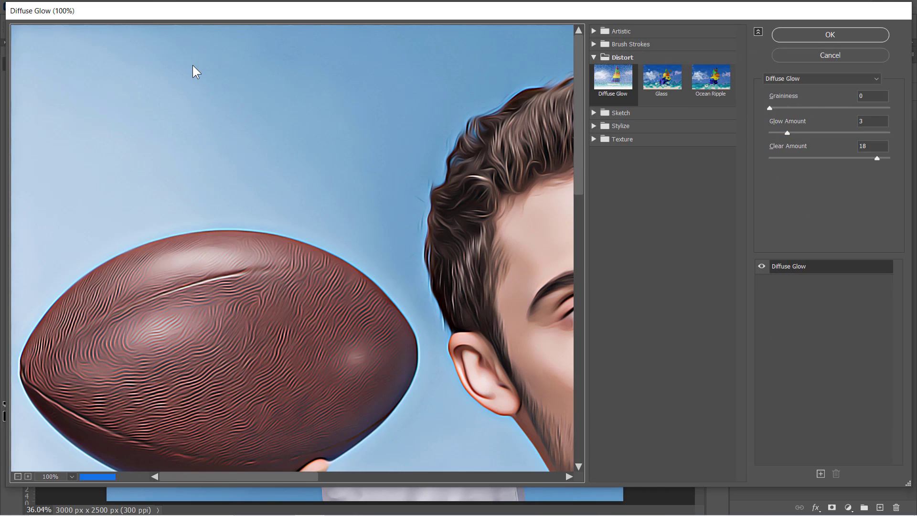
pyautogui.moveTo(403, 191); pyautogui.dragTo(195, 162)
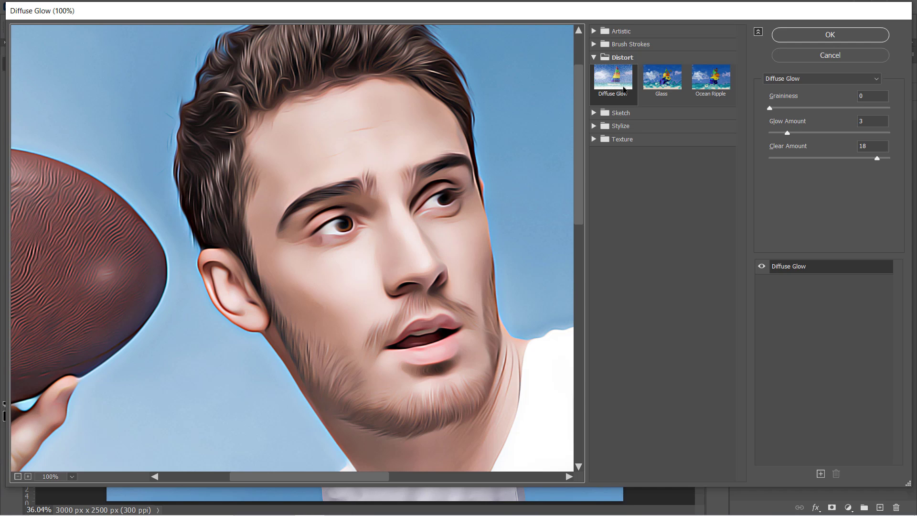
pyautogui.click(877, 96)
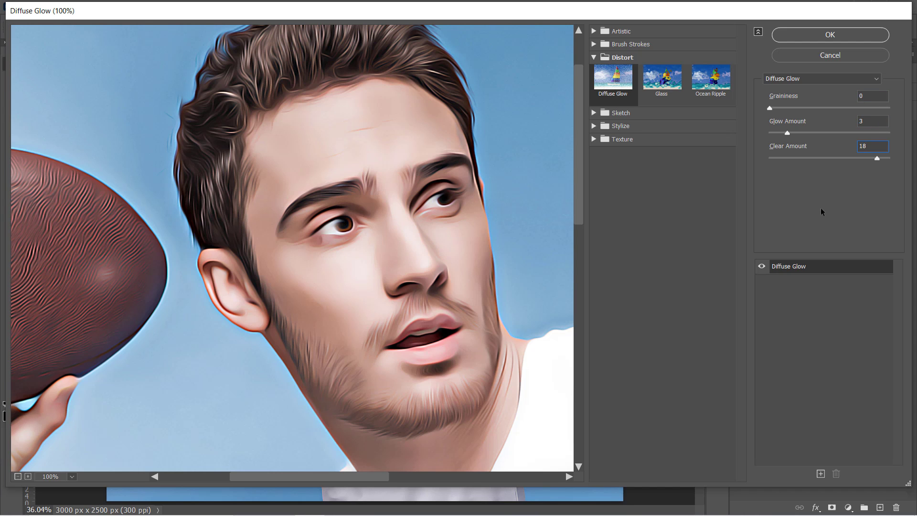
pyautogui.click(763, 268)
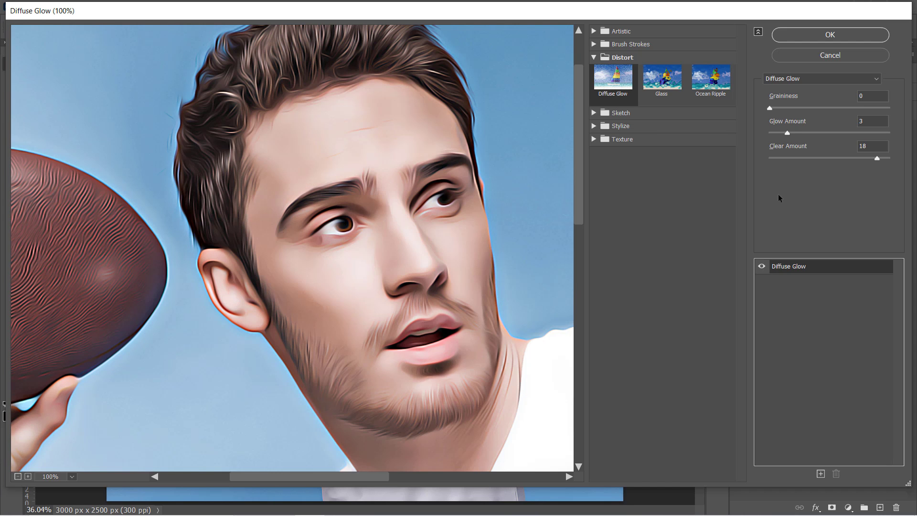
pyautogui.click(813, 39)
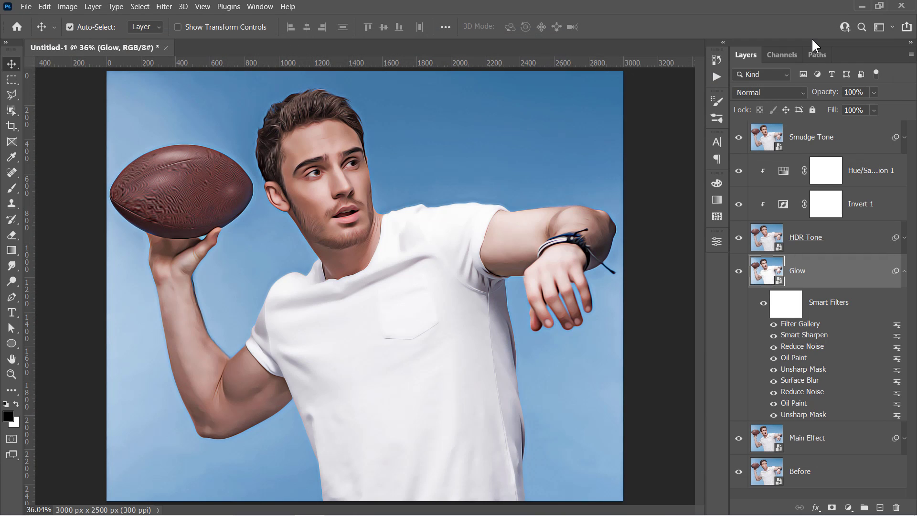
# - Set Glow to 88% opacity and group Smudge Tone through Glow as 'Change Opacity'
pyautogui.click(907, 272)
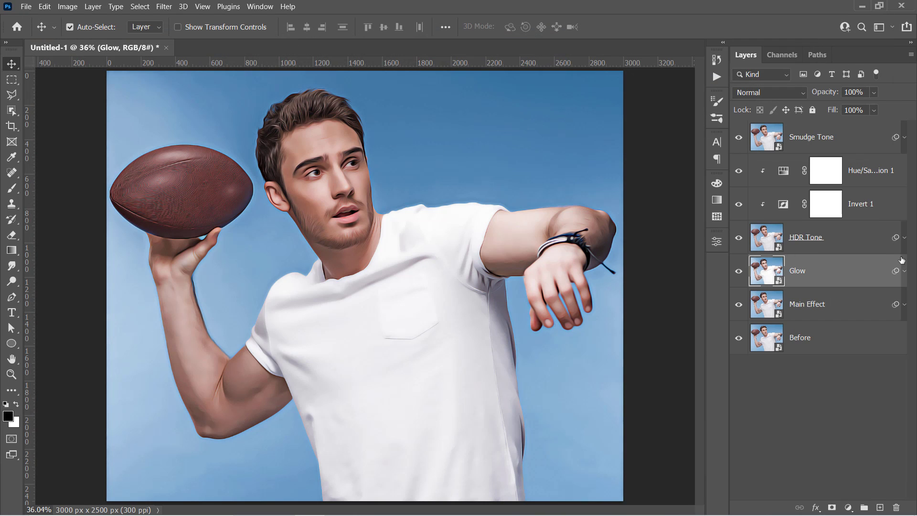
pyautogui.moveTo(832, 97); pyautogui.dragTo(824, 103)
pyautogui.press('shift')
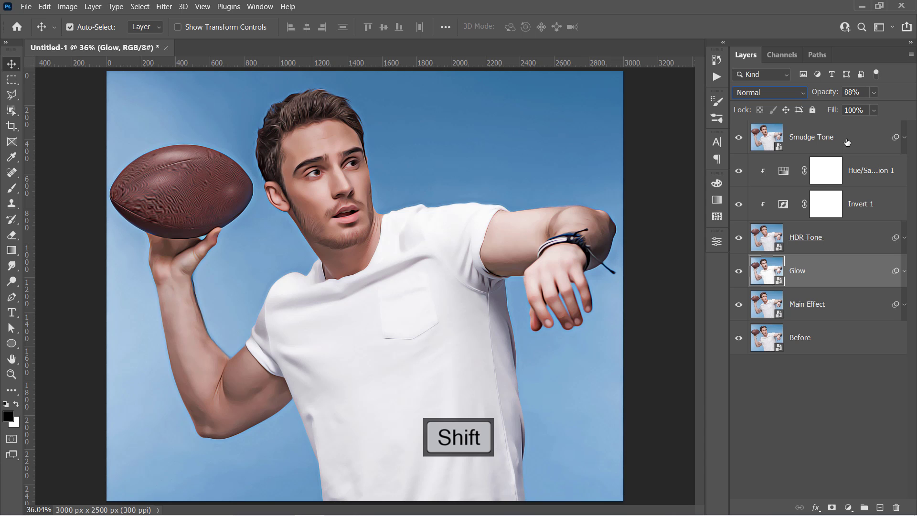
pyautogui.keyDown('shift'); pyautogui.click(847, 142); pyautogui.keyUp('shift')
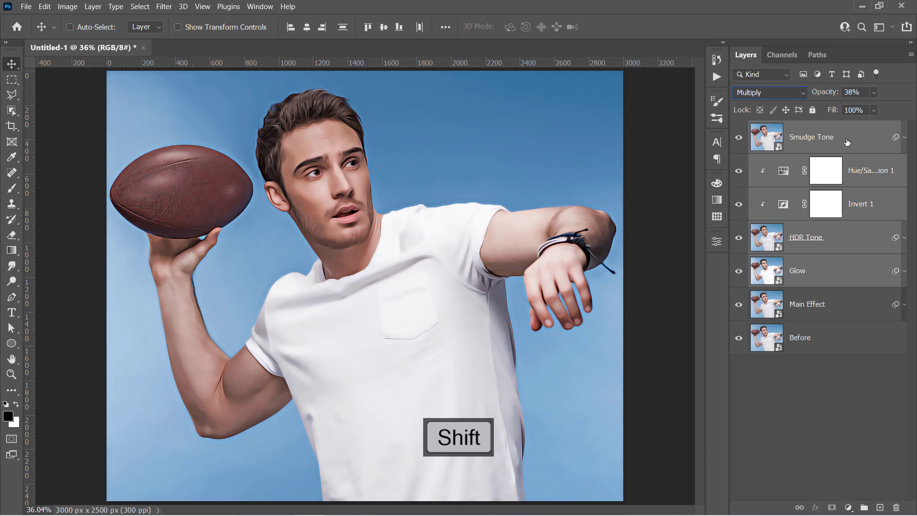
pyautogui.hotkey('ctrl', 'g')
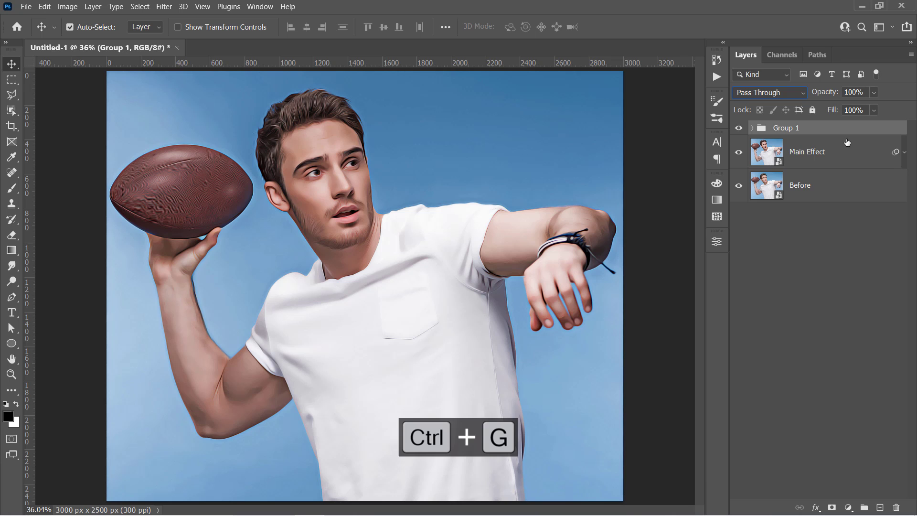
pyautogui.doubleClick(795, 135)
pyautogui.write('Change ')
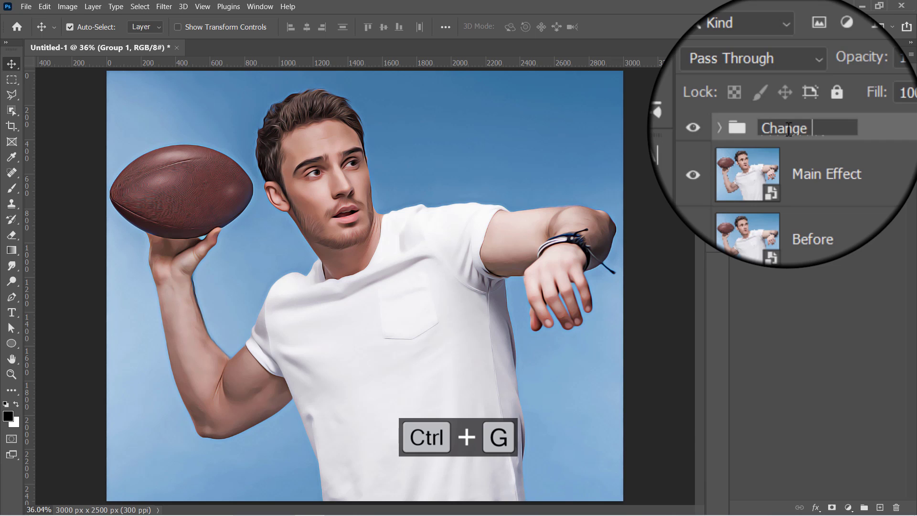
pyautogui.write('Opacity')
pyautogui.press('Return')
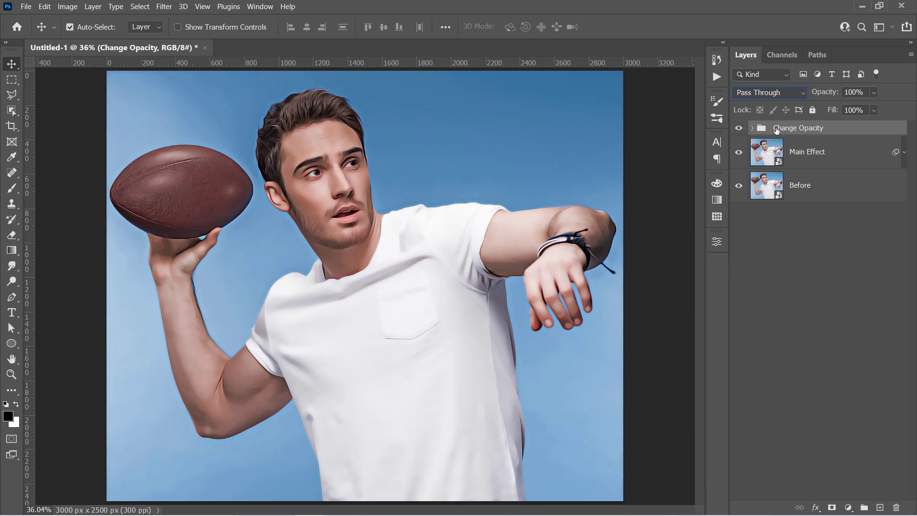
# - Check the Glow, HDR Tone and Smudge Tone layers inside the Change Opacity group
pyautogui.click(754, 129)
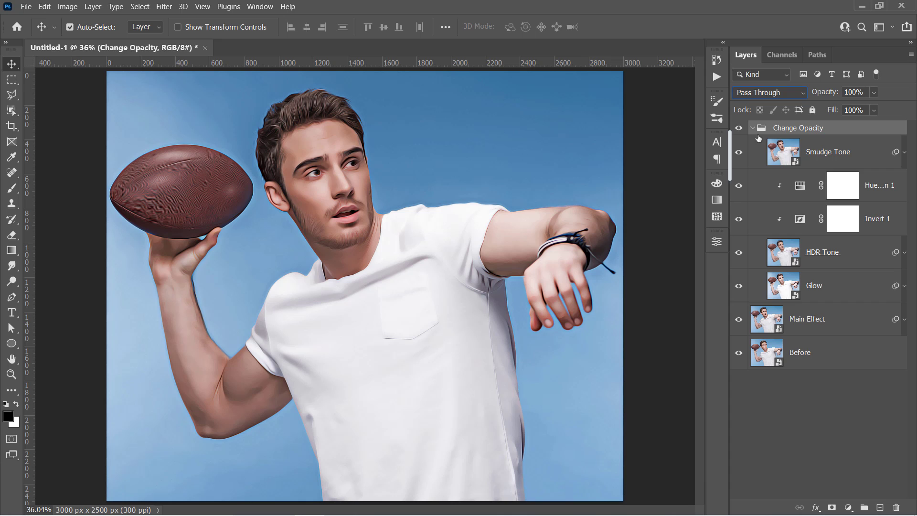
pyautogui.click(840, 285)
pyautogui.click(861, 261)
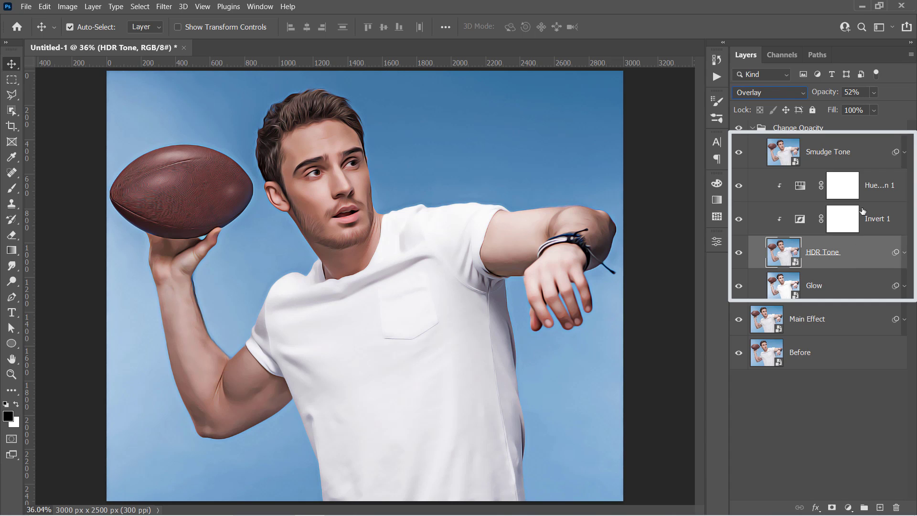
pyautogui.click(865, 161)
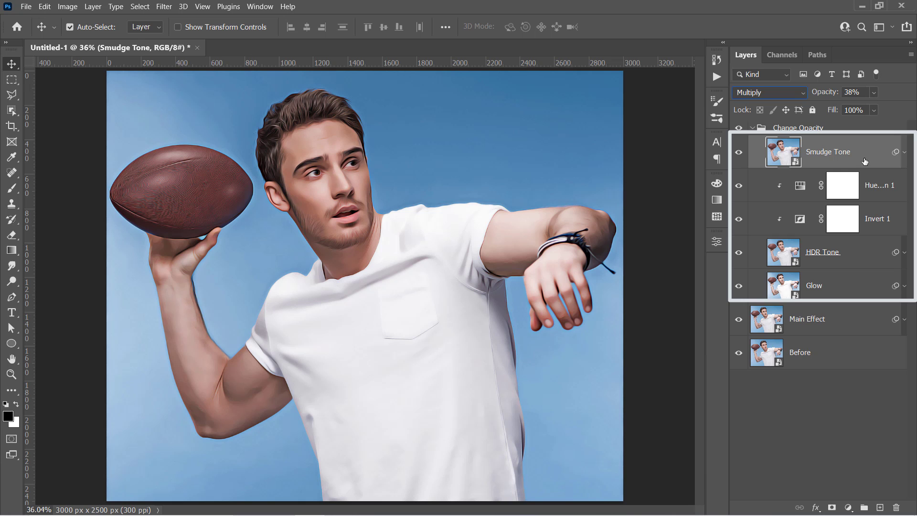
pyautogui.click(753, 129)
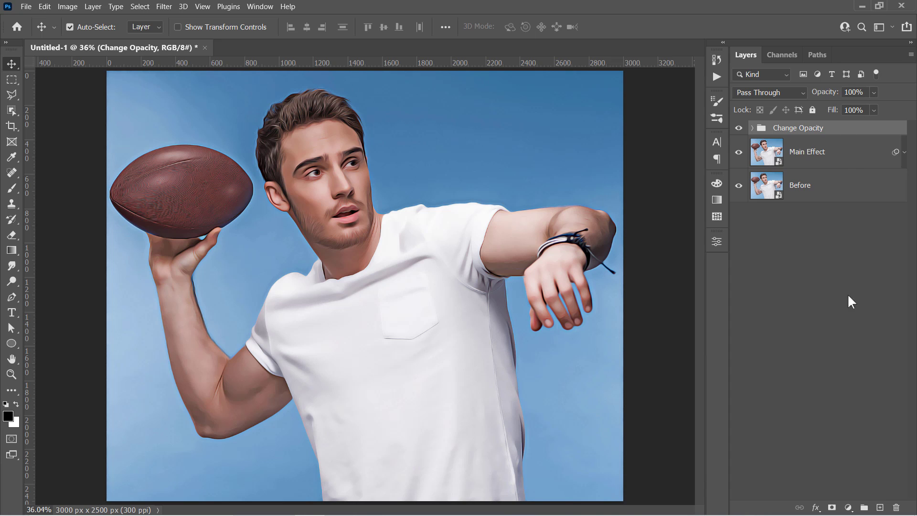
# - Add a Vibrance adjustment with Vibrance +20 and Saturation +5
pyautogui.click(849, 508)
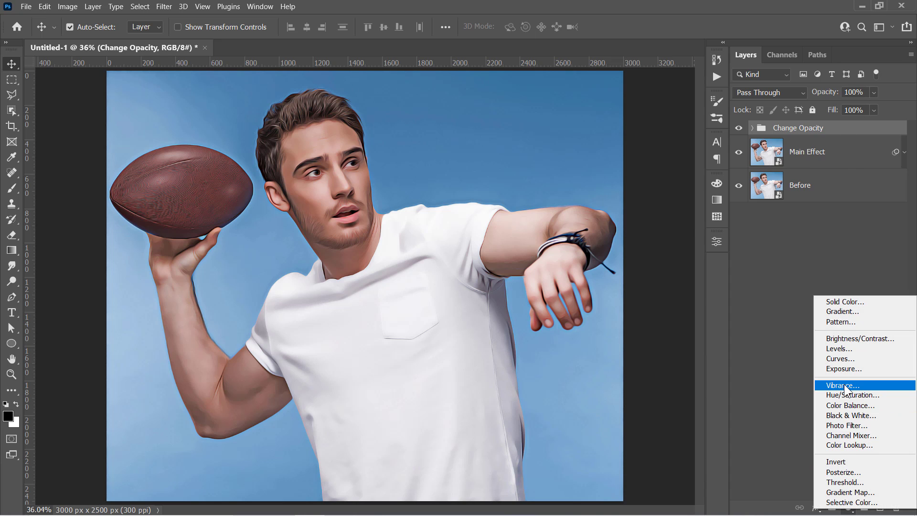
pyautogui.click(826, 382)
pyautogui.moveTo(616, 291); pyautogui.dragTo(618, 318)
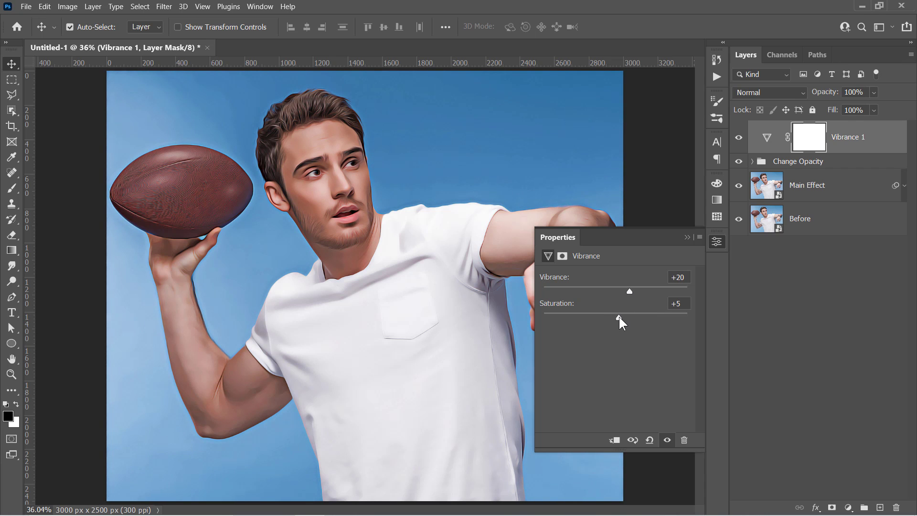
pyautogui.click(849, 508)
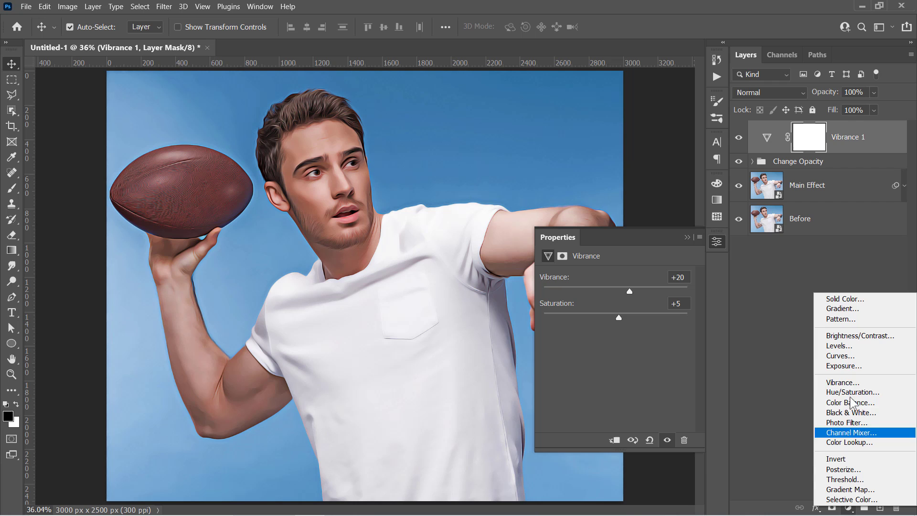
# - Add a Levels adjustment with input levels 11, 1.05 and 240
pyautogui.click(834, 345)
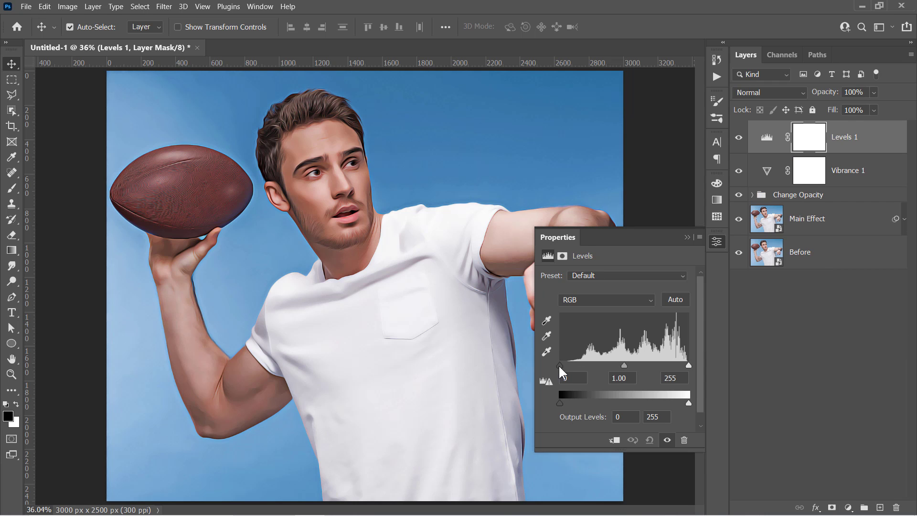
pyautogui.moveTo(560, 367); pyautogui.dragTo(564, 367)
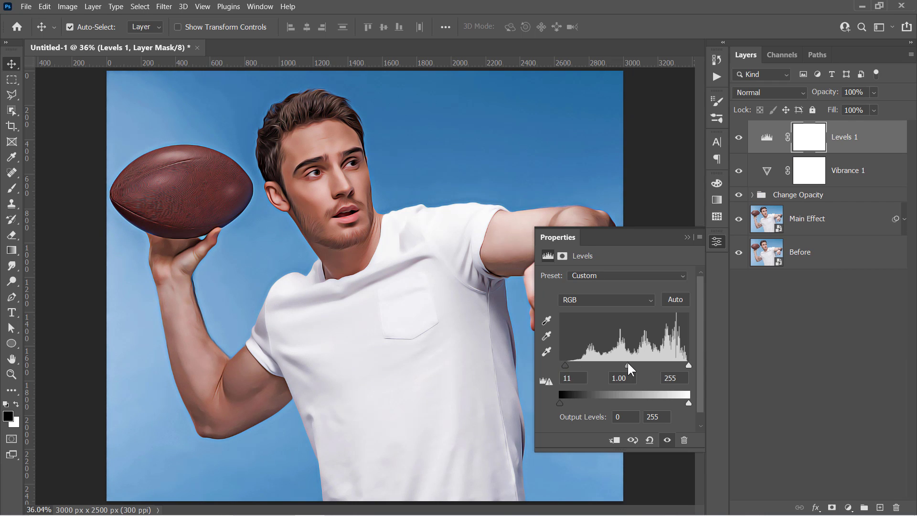
pyautogui.moveTo(625, 368); pyautogui.dragTo(626, 367)
pyautogui.moveTo(688, 367); pyautogui.dragTo(681, 367)
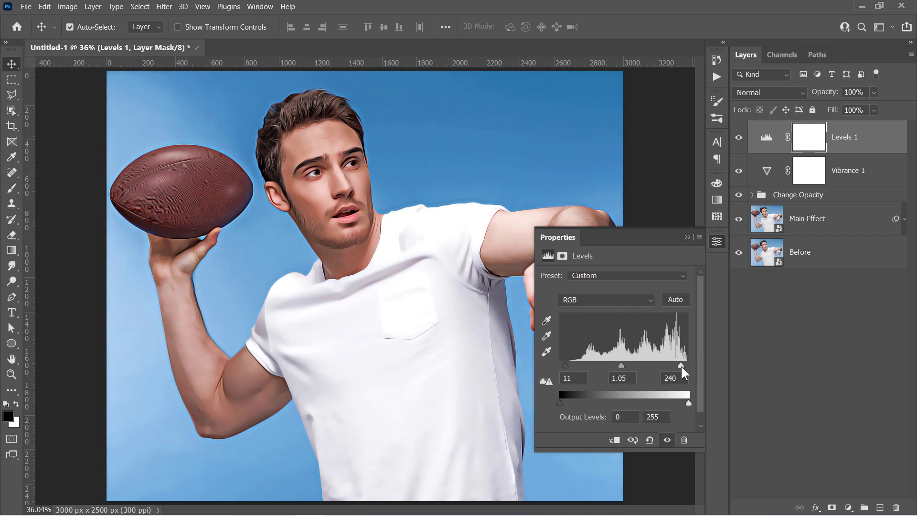
# - Add a Color Balance layer shifting midtones and shadows slightly toward cyan and magenta
pyautogui.click(849, 507)
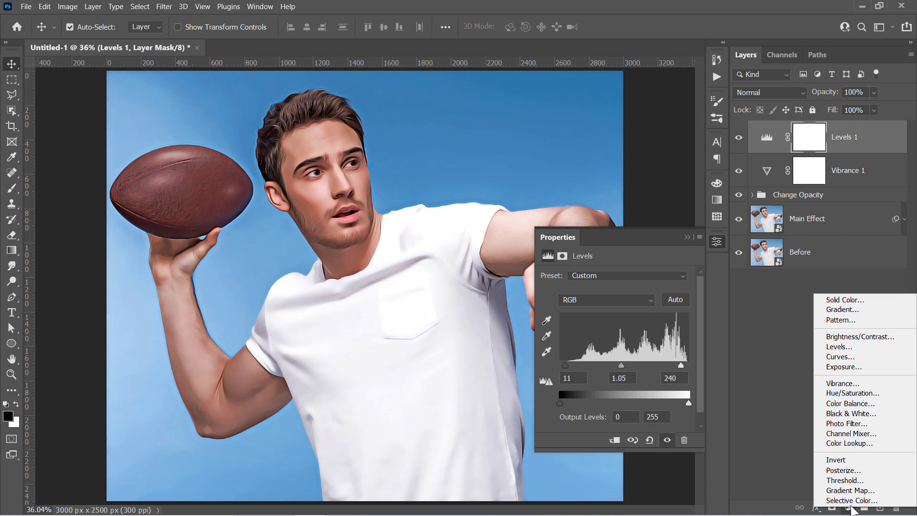
pyautogui.click(848, 406)
pyautogui.moveTo(600, 304); pyautogui.dragTo(600, 349)
pyautogui.click(600, 276)
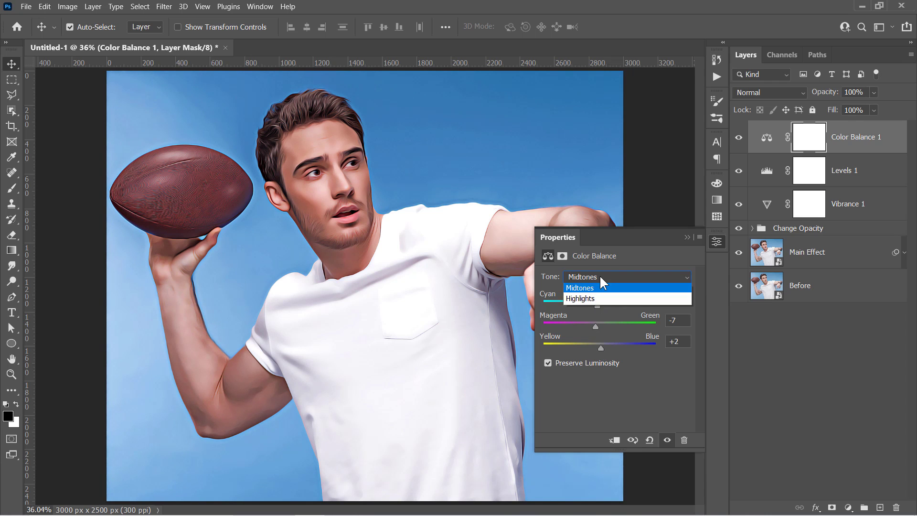
pyautogui.click(600, 269)
pyautogui.moveTo(600, 305); pyautogui.dragTo(598, 304)
pyautogui.moveTo(600, 327); pyautogui.dragTo(598, 327)
pyautogui.moveTo(599, 348); pyautogui.dragTo(598, 348)
# - Set the Color Balance highlights to -3, -3, +1
pyautogui.click(601, 276)
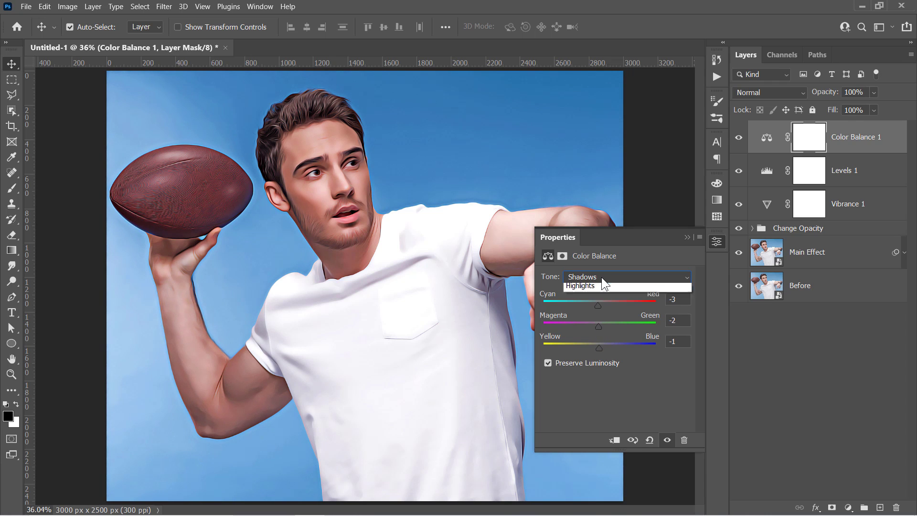
pyautogui.click(602, 288)
pyautogui.moveTo(604, 306); pyautogui.dragTo(598, 305)
pyautogui.moveTo(599, 326); pyautogui.dragTo(601, 348)
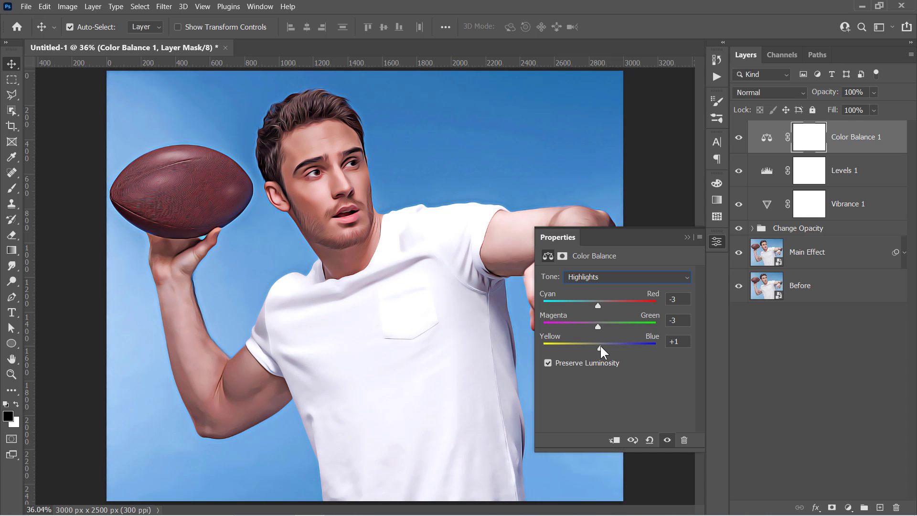
pyautogui.click(687, 237)
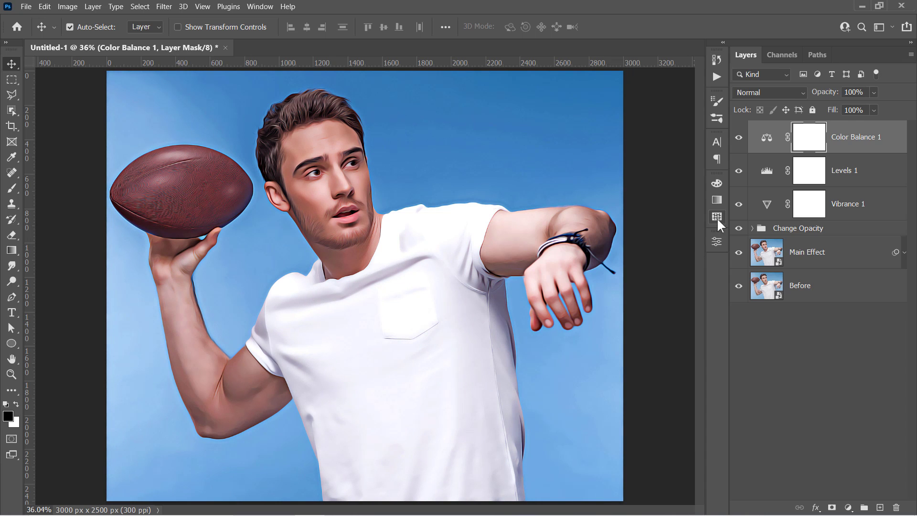
pyautogui.moveTo(739, 248); pyautogui.dragTo(739, 212)
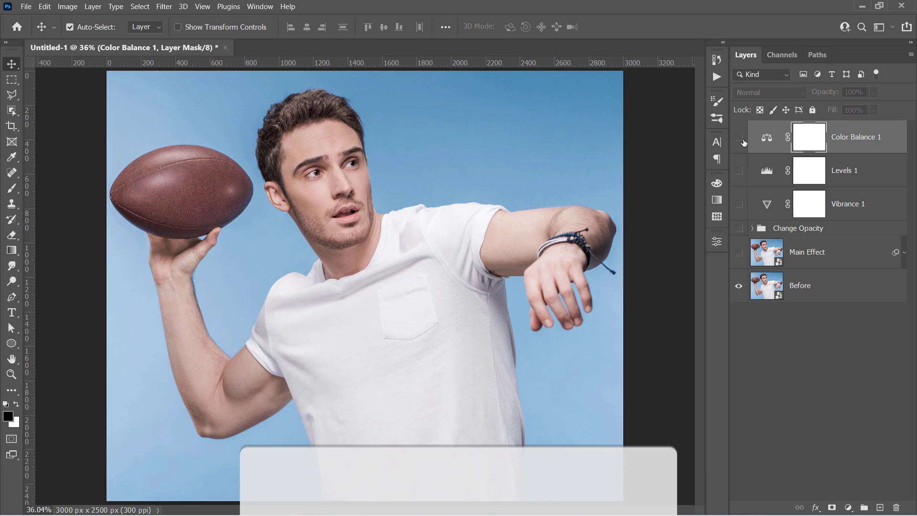
pyautogui.moveTo(739, 212)
pyautogui.mouseDown()
pyautogui.moveTo(740, 253)
pyautogui.moveTo(741, 173)
pyautogui.moveTo(744, 251)
pyautogui.mouseUp()
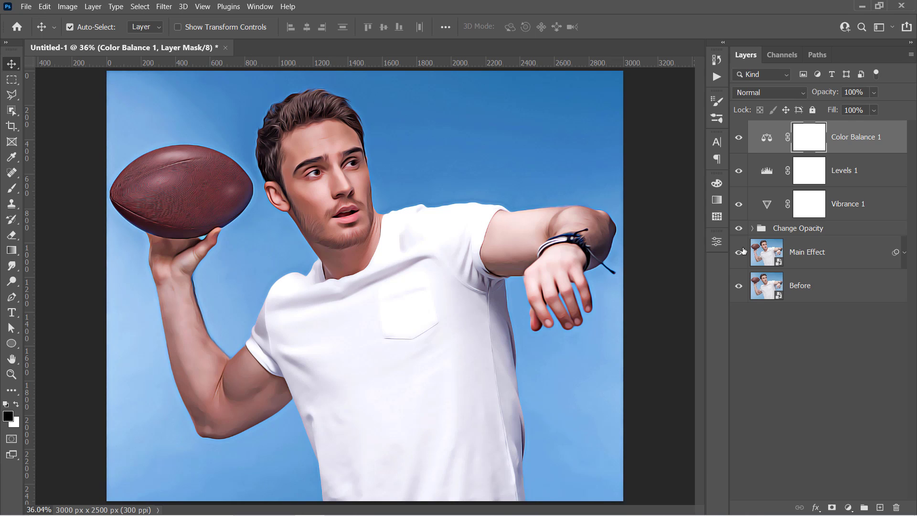
pyautogui.click(769, 292)
# - Inside the Before smart object, hide the football photo, place 456567.png, and save
pyautogui.doubleClick(768, 291)
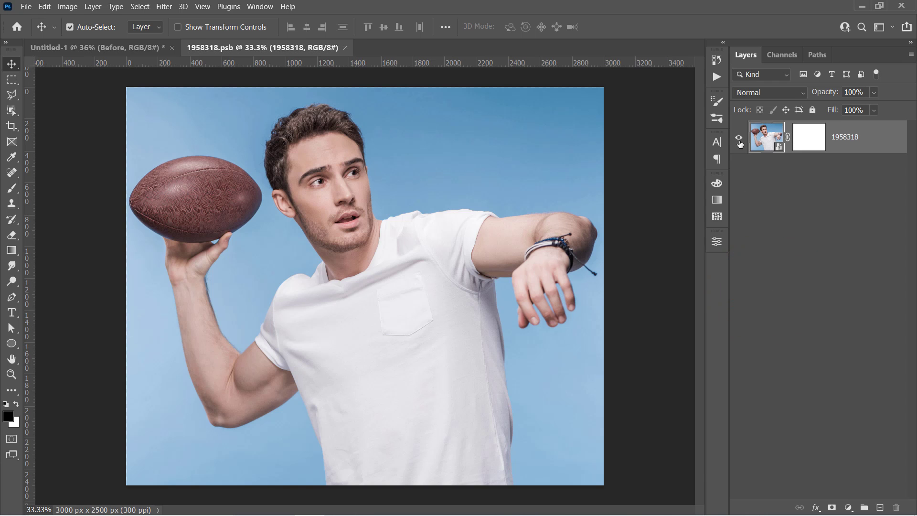
pyautogui.click(740, 138)
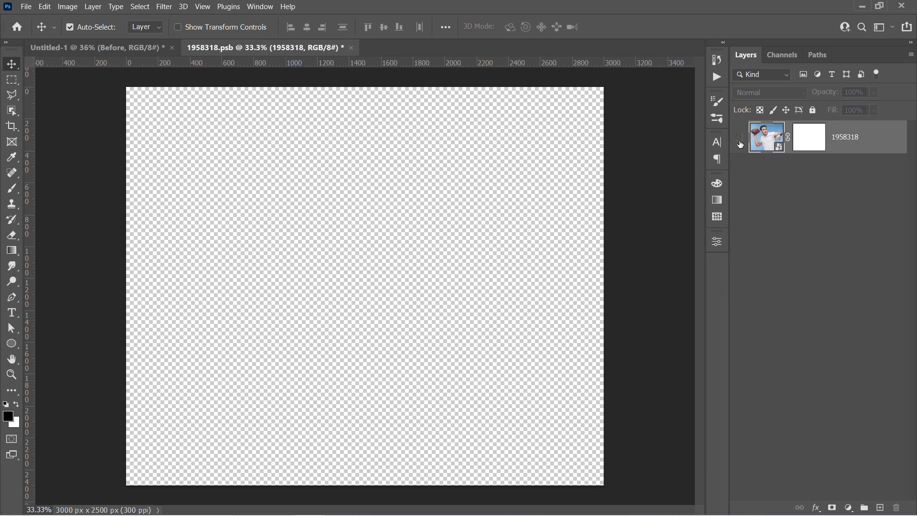
pyautogui.click(26, 7)
pyautogui.click(49, 241)
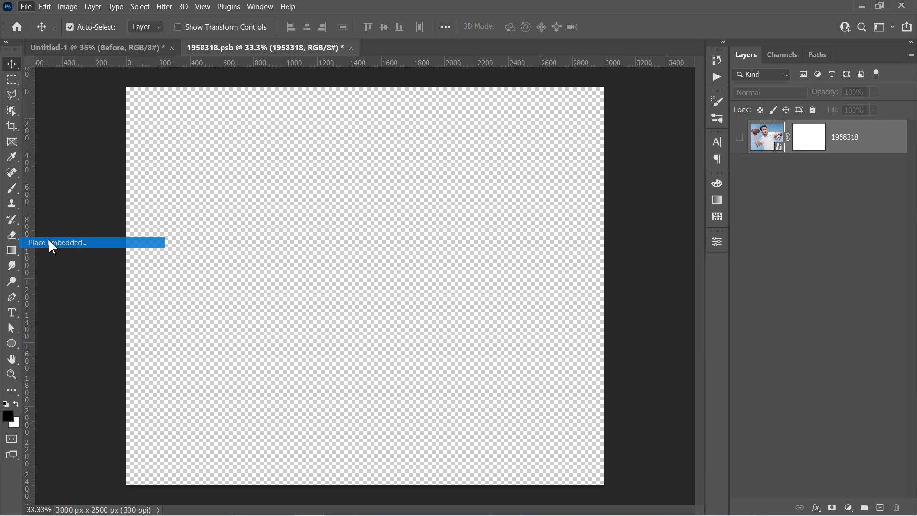
pyautogui.click(124, 113)
pyautogui.click(359, 267)
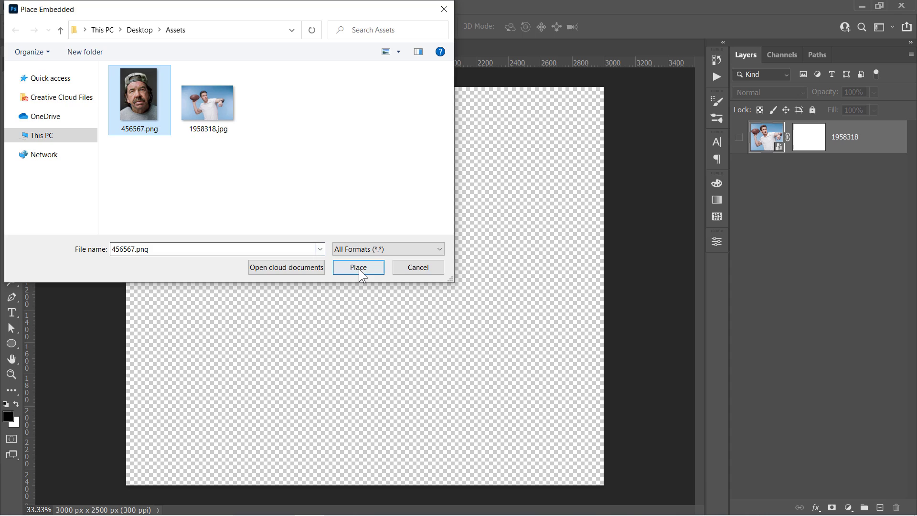
pyautogui.press('Return')
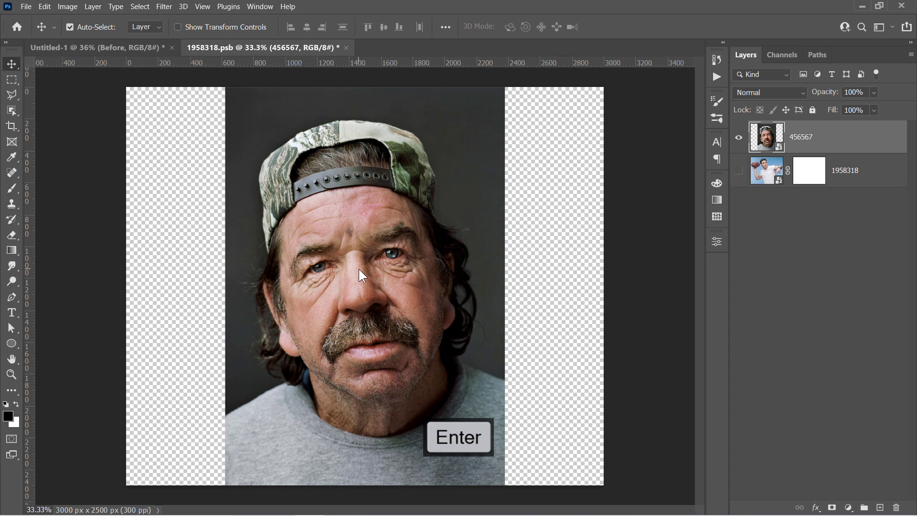
pyautogui.hotkey('ctrl', 's')
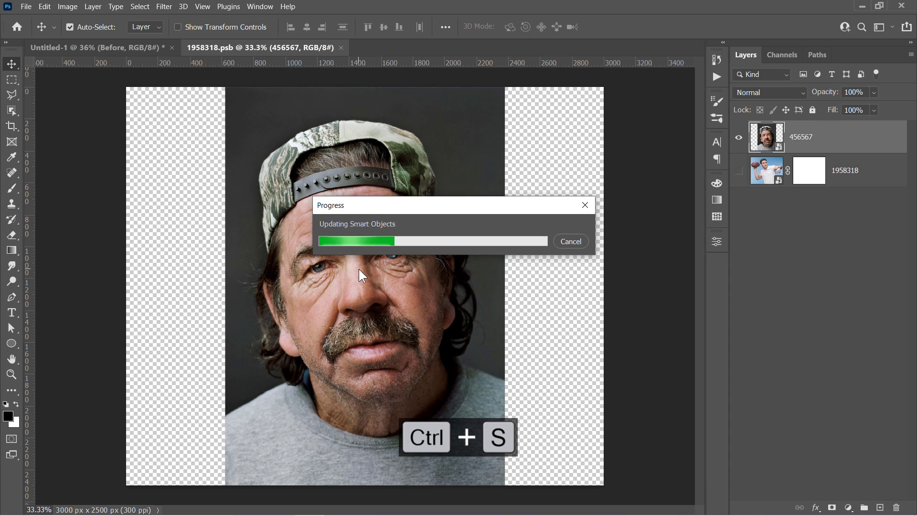
# - In Untitled-1, lower HDR Tone opacity to 28% and Smudge Tone to 18%
pyautogui.click(144, 50)
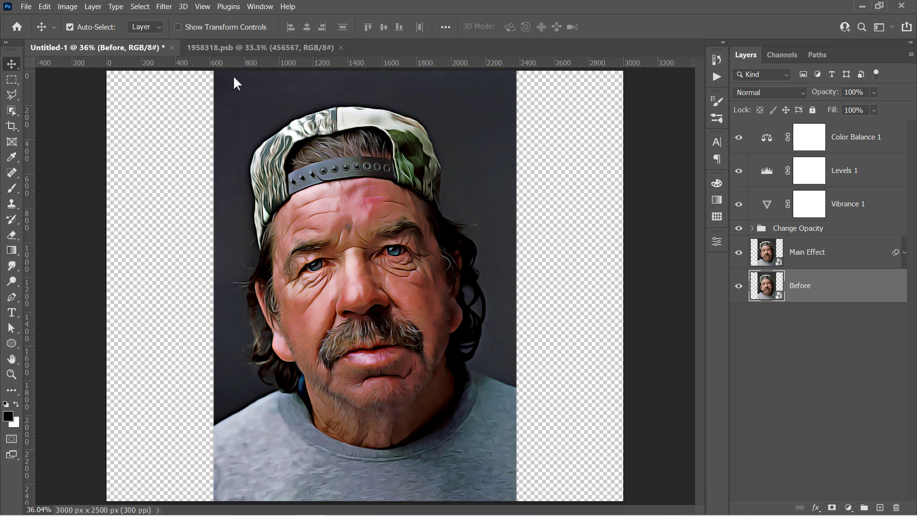
pyautogui.click(753, 229)
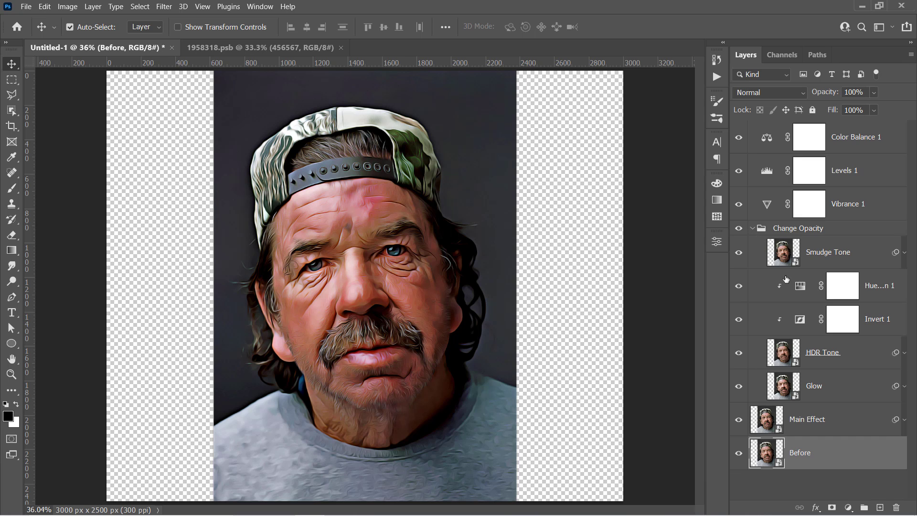
pyautogui.click(858, 386)
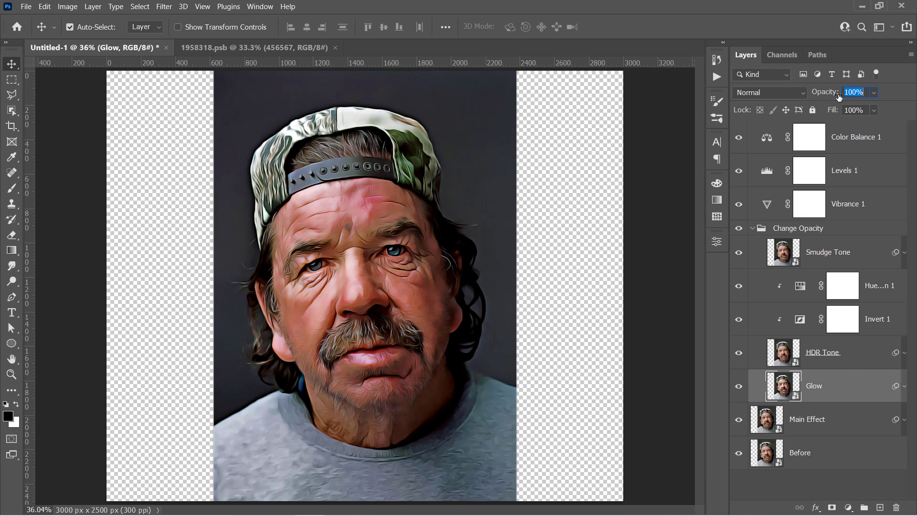
pyautogui.click(848, 352)
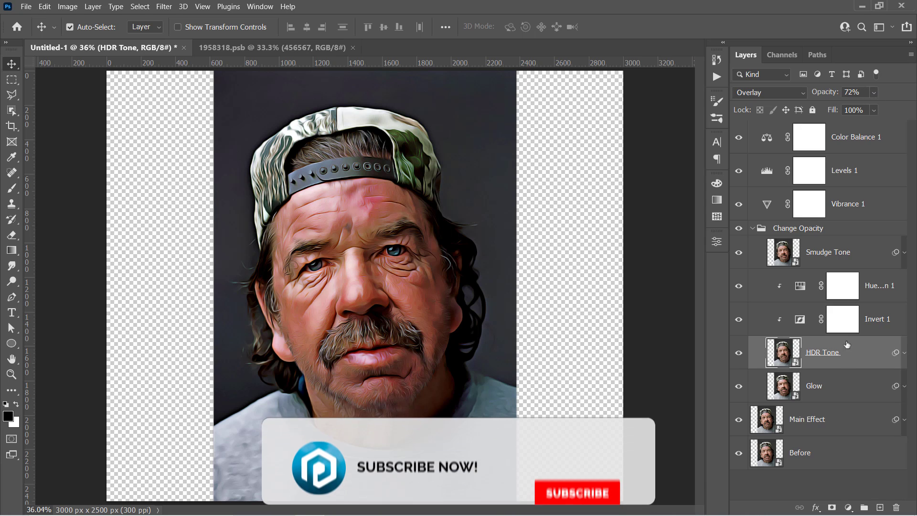
pyautogui.press('2')
pyautogui.press('4')
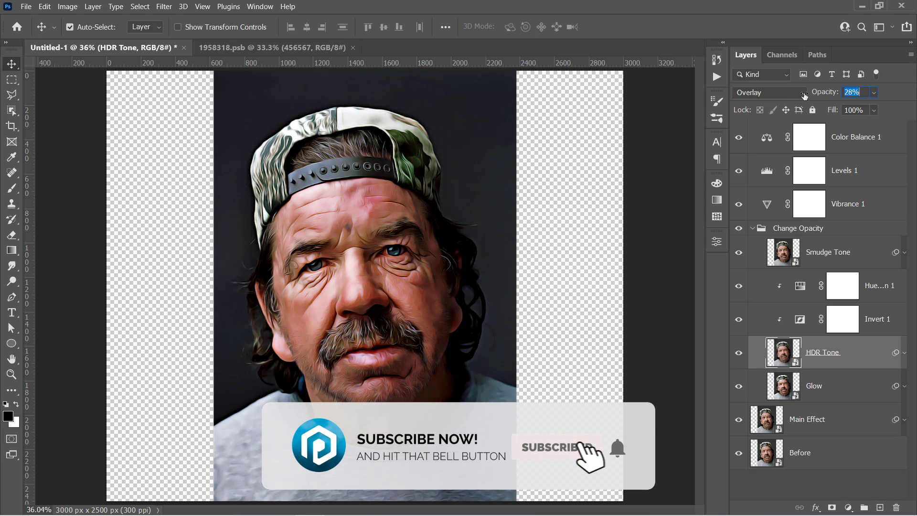
pyautogui.scroll(9, 803, 95)
pyautogui.press('3')
pyautogui.press('9')
pyautogui.click(834, 253)
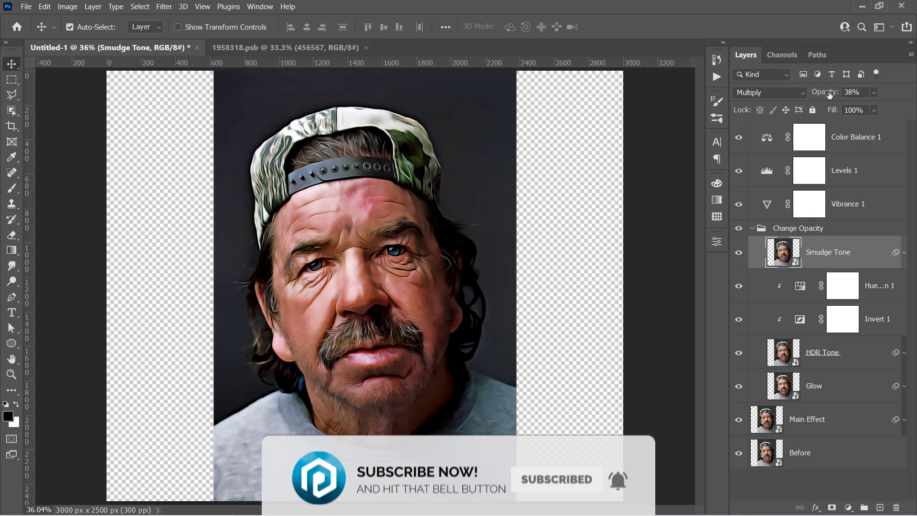
pyautogui.click(814, 93)
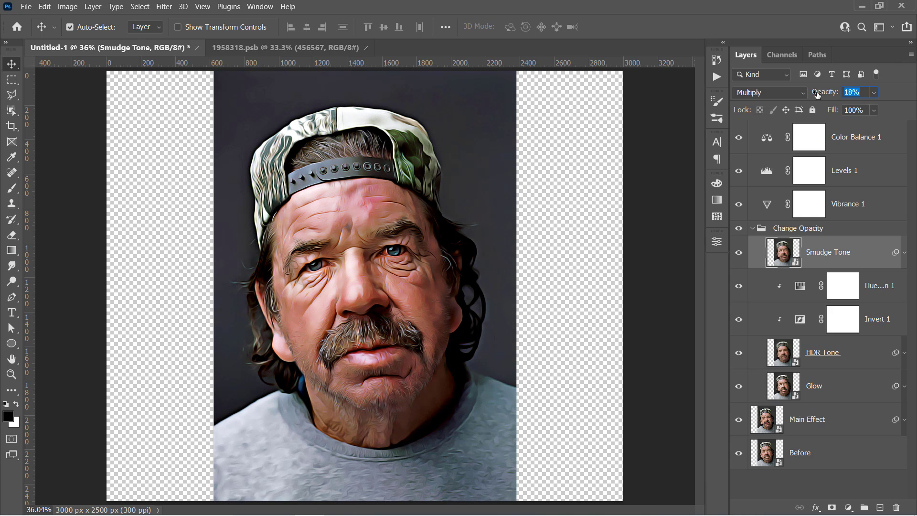
pyautogui.click(753, 228)
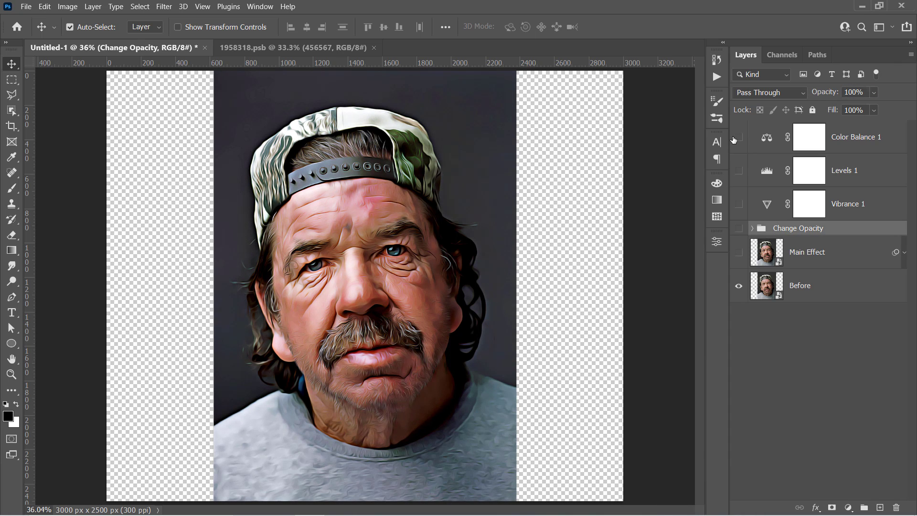
# - Compare the effect against the original, then crop the portrait to 1758 × 2500 px, trimming both transparent sides
pyautogui.click(740, 253)
pyautogui.moveTo(740, 253); pyautogui.dragTo(743, 216)
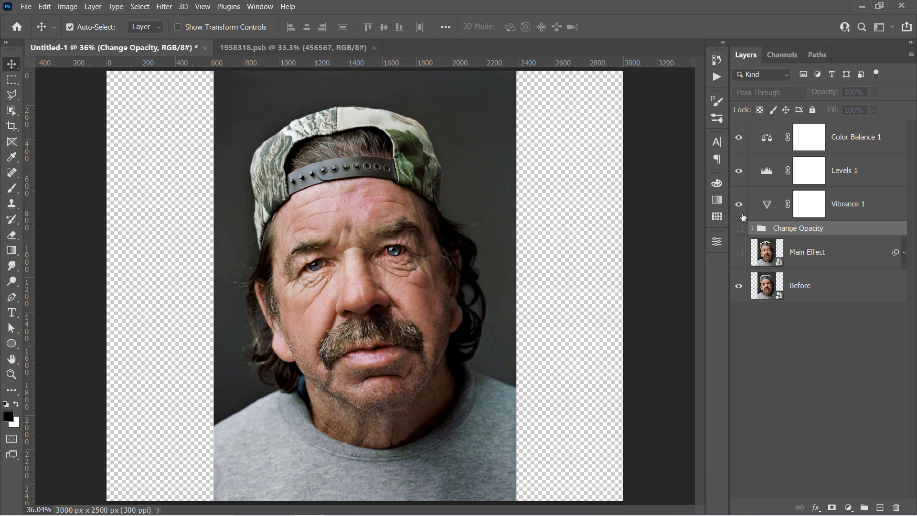
pyautogui.click(12, 126)
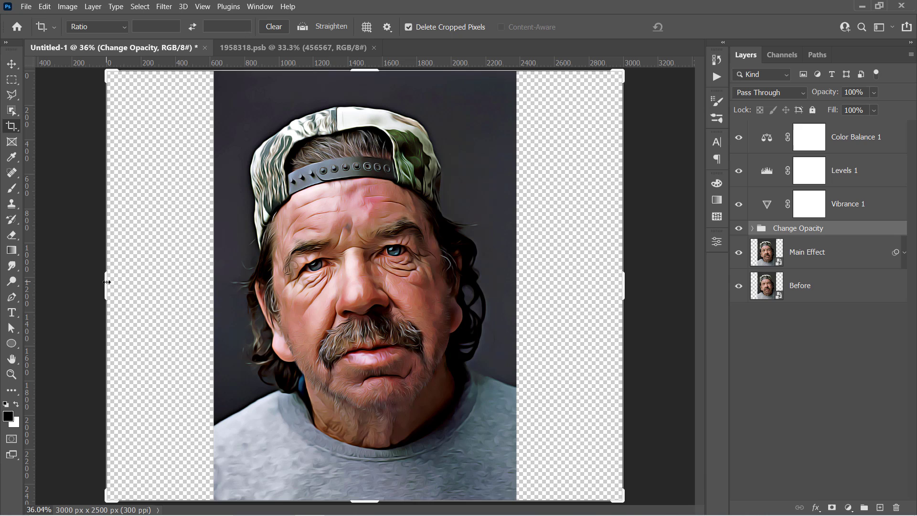
pyautogui.moveTo(106, 286); pyautogui.dragTo(160, 286)
pyautogui.moveTo(570, 286); pyautogui.dragTo(525, 284)
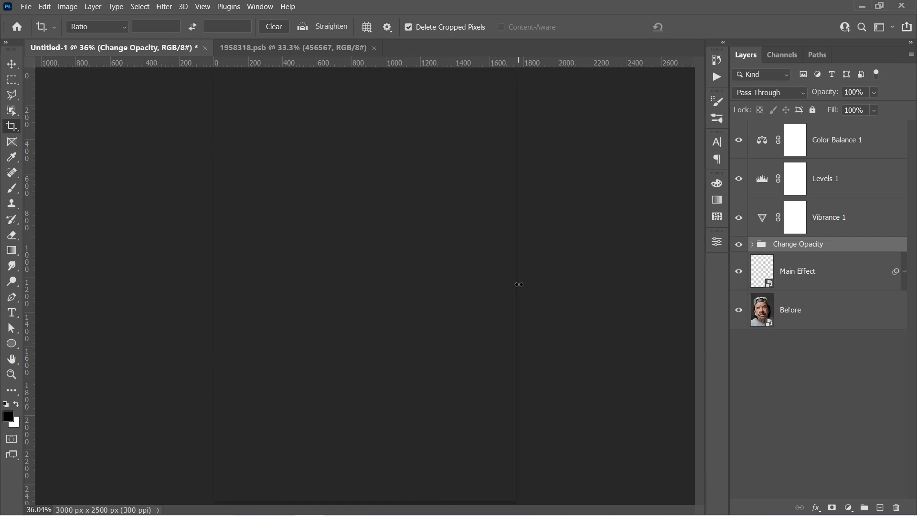
pyautogui.press('v')
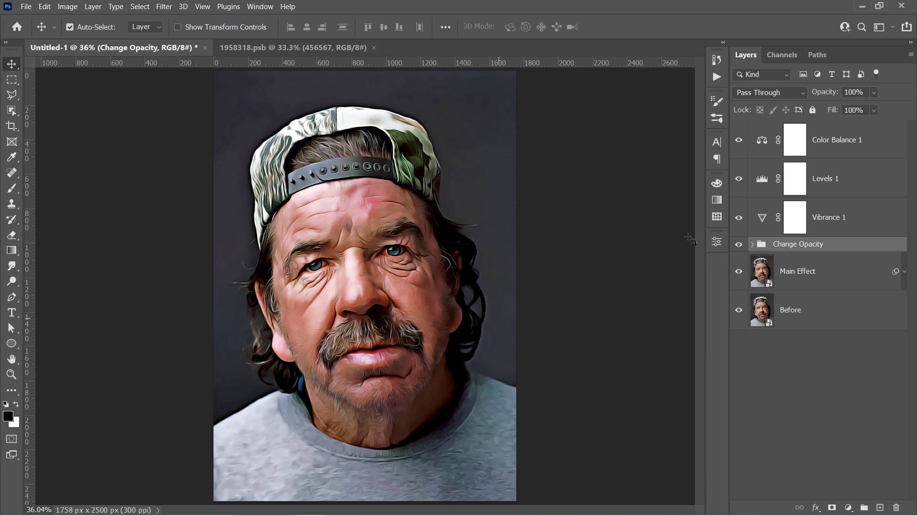